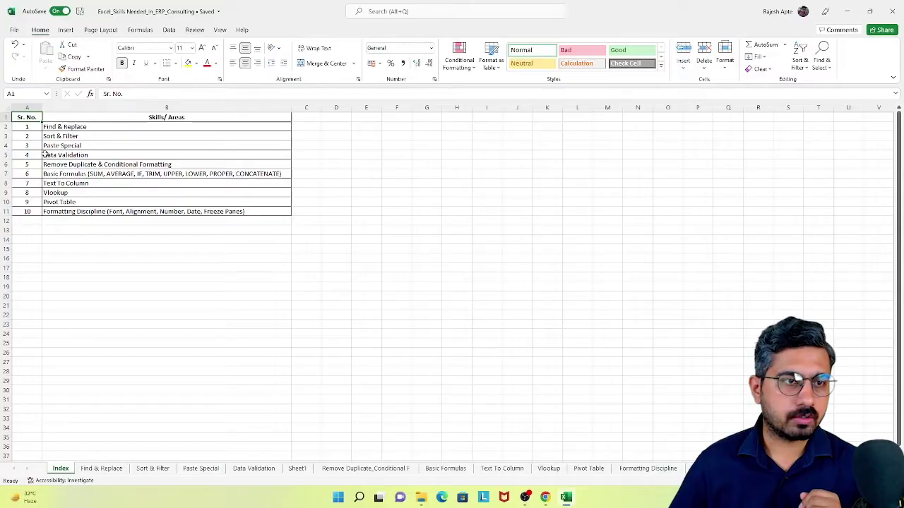
# Review the skills list on the Index sheet and the trainee tables on the Find & Replace and Sort & Filter sheets
pyautogui.click(59, 125)
pyautogui.moveTo(58, 125); pyautogui.dragTo(37, 138)
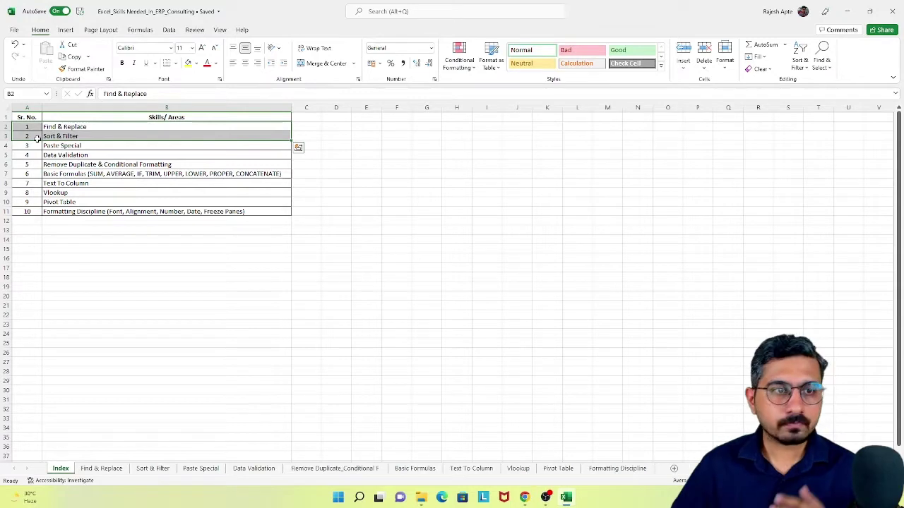
pyautogui.moveTo(36, 146); pyautogui.dragTo(85, 146)
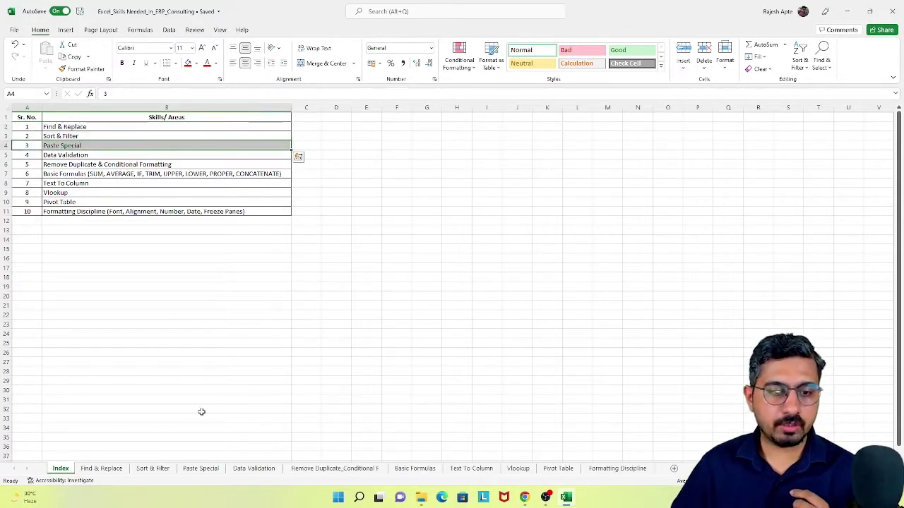
pyautogui.click(200, 469)
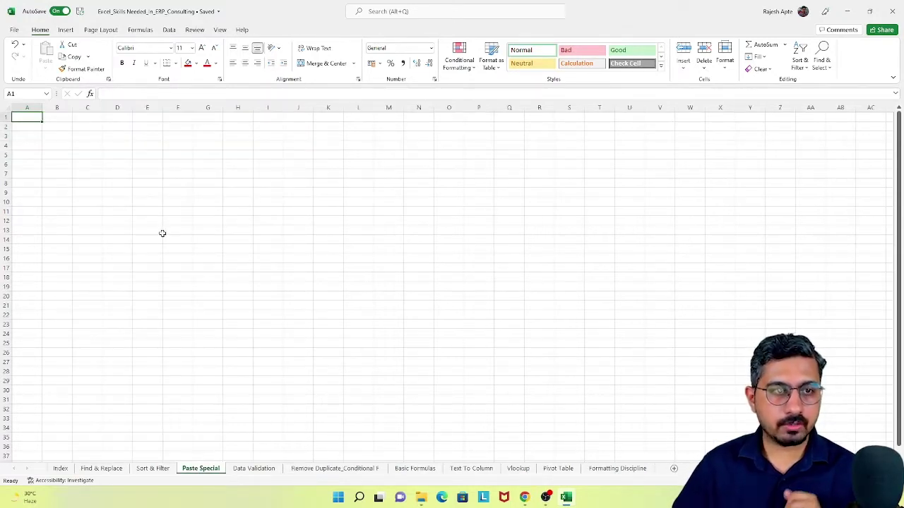
pyautogui.click(153, 469)
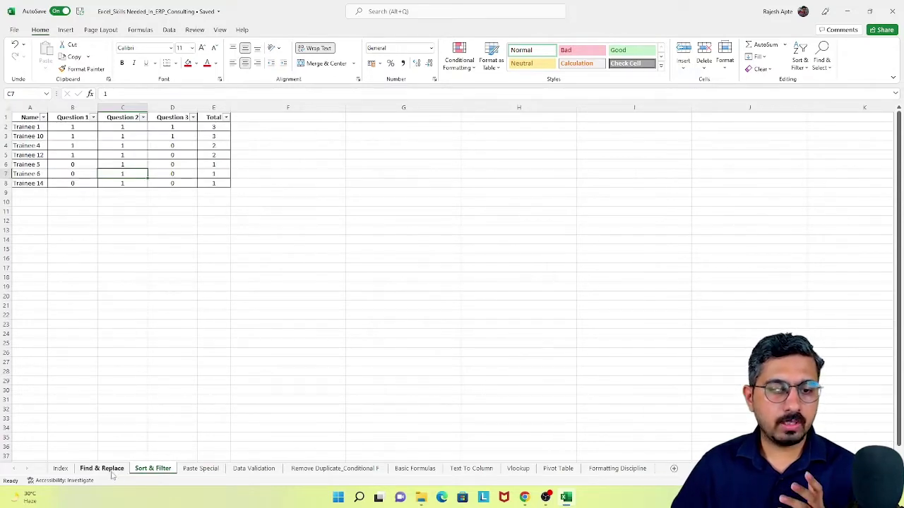
pyautogui.click(103, 468)
pyautogui.moveTo(28, 117); pyautogui.dragTo(144, 258)
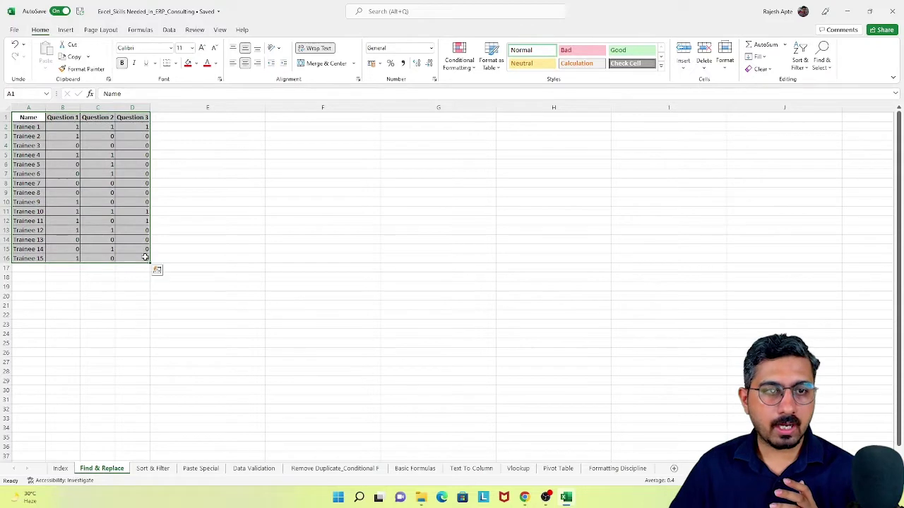
pyautogui.click(201, 469)
pyautogui.click(153, 469)
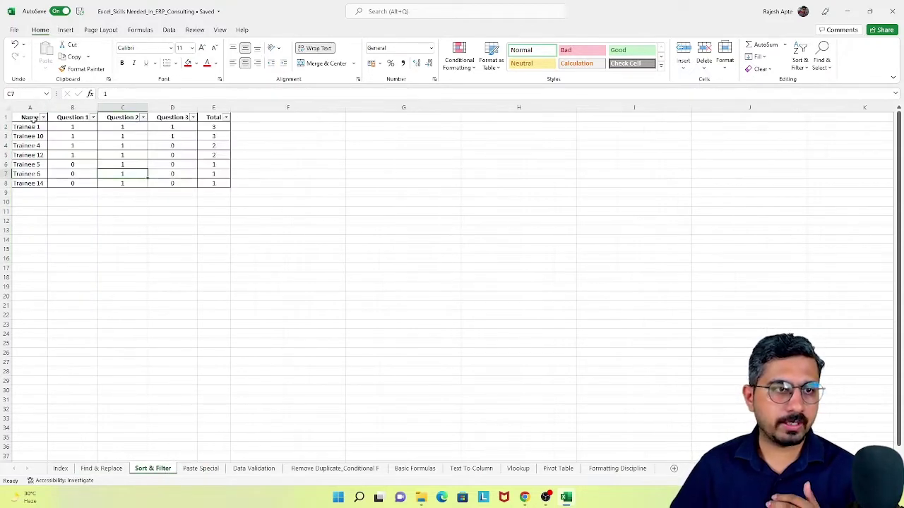
pyautogui.moveTo(33, 118); pyautogui.dragTo(218, 177)
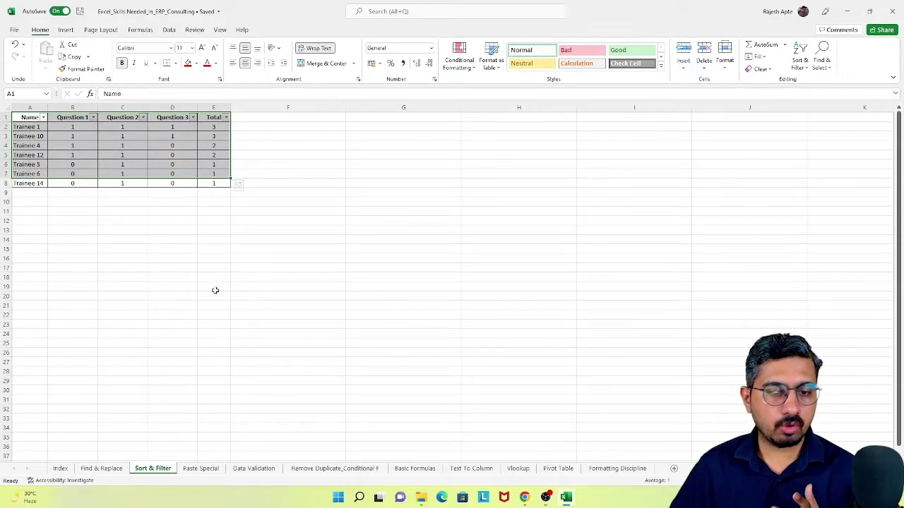
pyautogui.click(198, 469)
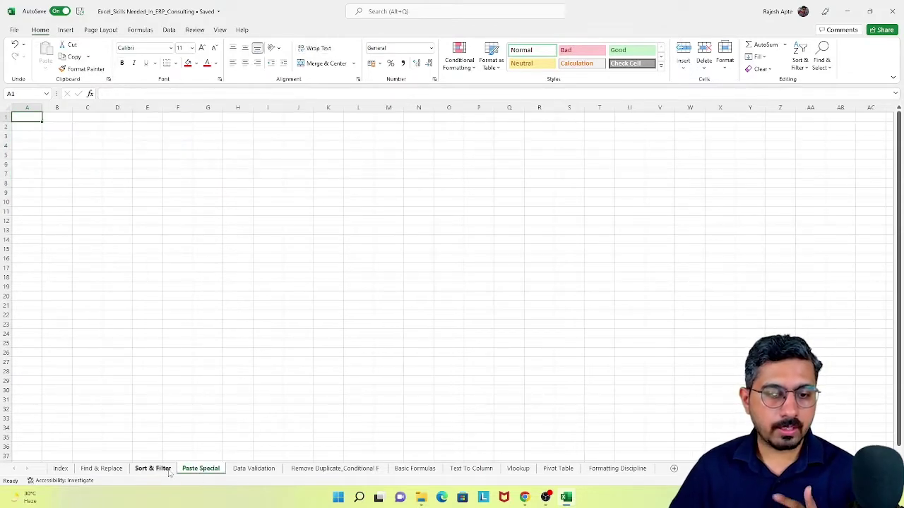
pyautogui.click(165, 470)
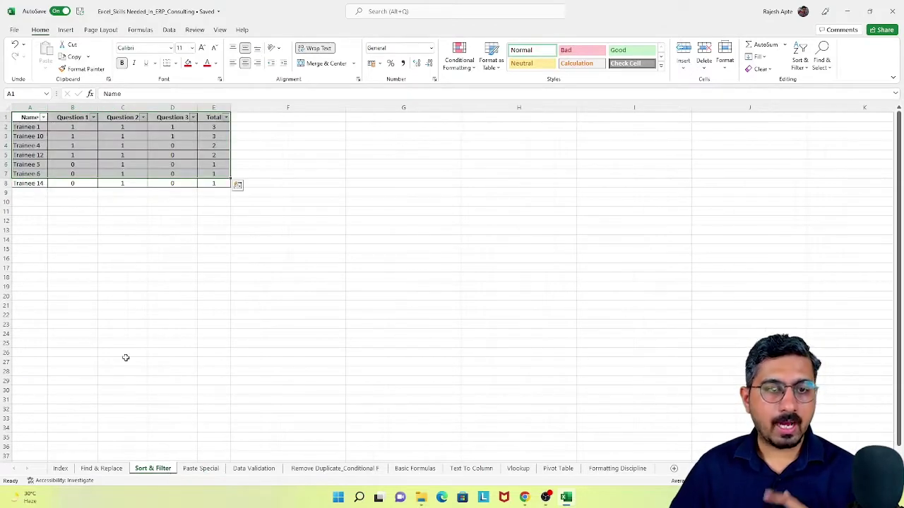
# Examine the formulas behind the Total column on the Sort & Filter sheet, including cells E8 and E2
pyautogui.click(204, 184)
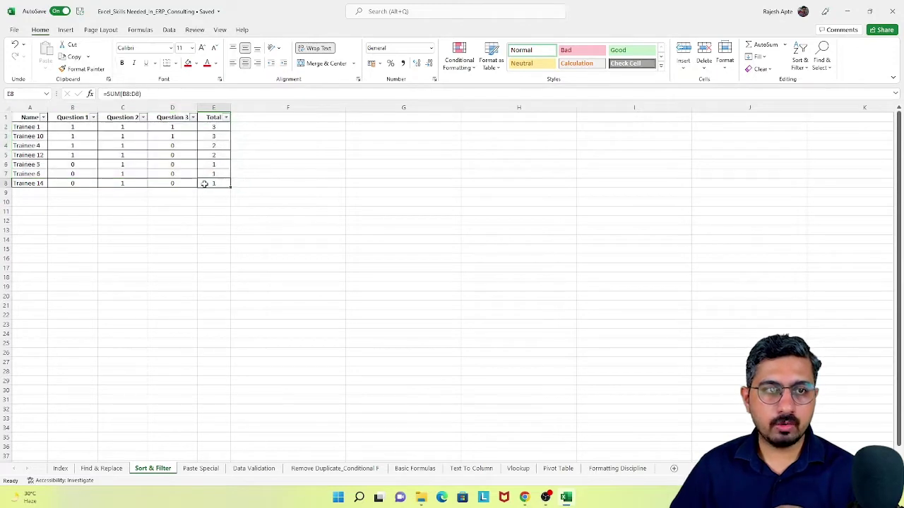
pyautogui.click(213, 127)
pyautogui.click(210, 107)
pyautogui.click(209, 126)
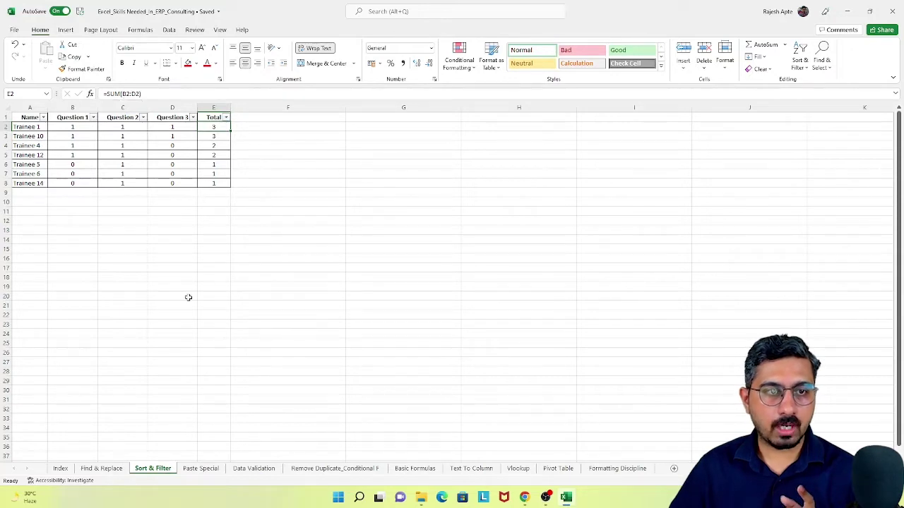
pyautogui.click(203, 471)
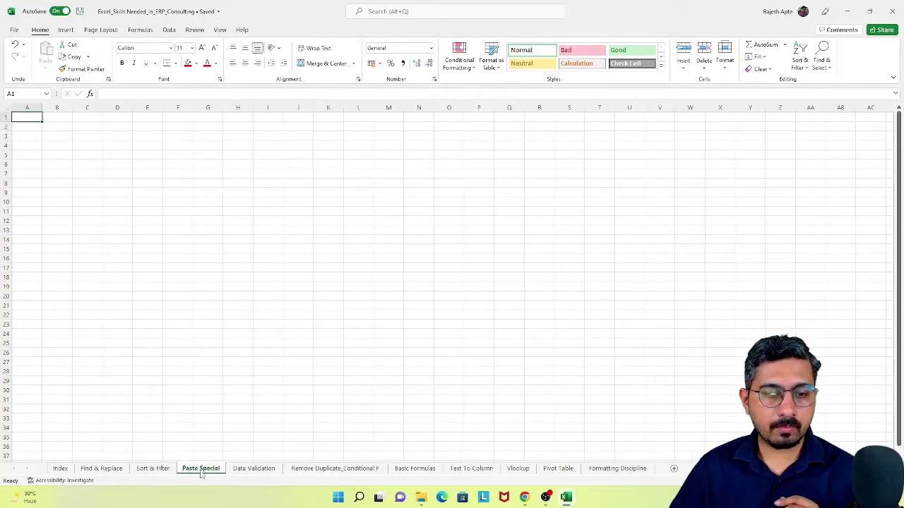
# Copy the filtered trainee table A1:E8 from the Sort & Filter sheet and switch to the Paste Special sheet
pyautogui.click(162, 470)
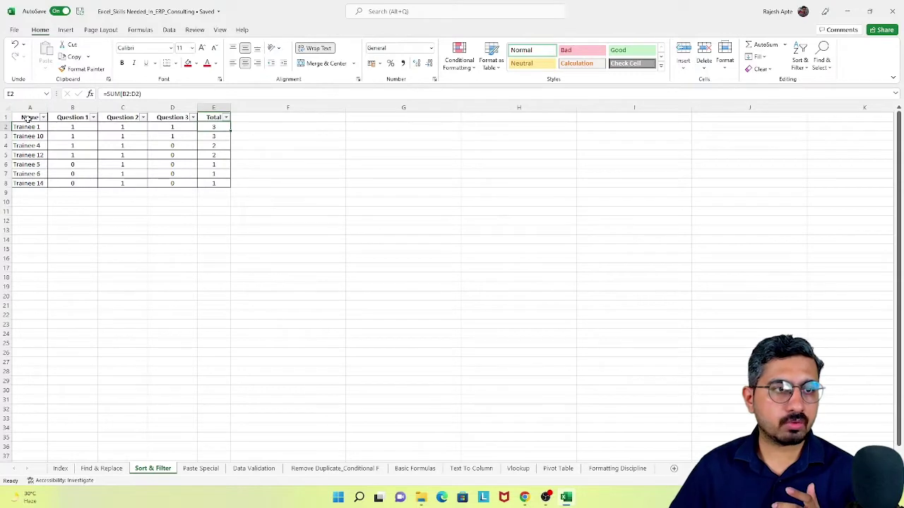
pyautogui.moveTo(27, 118); pyautogui.dragTo(213, 183)
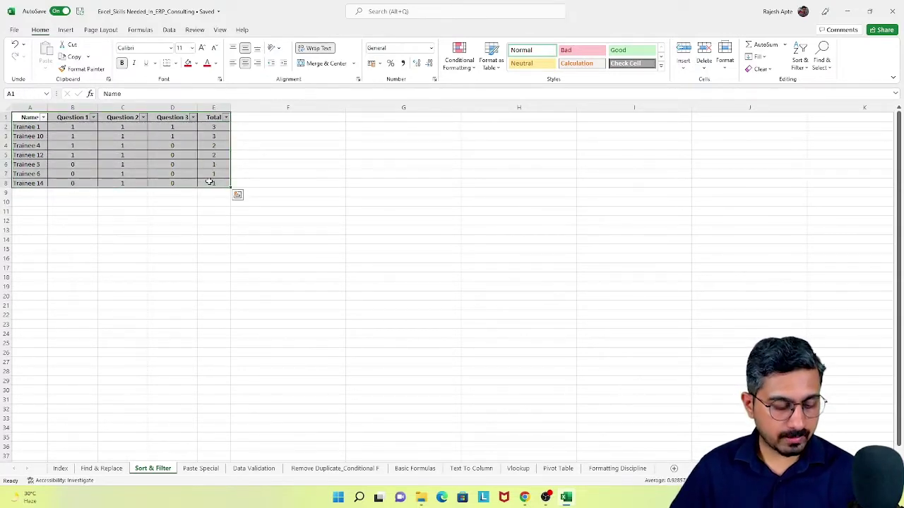
pyautogui.hotkey('ctrl', 'c')
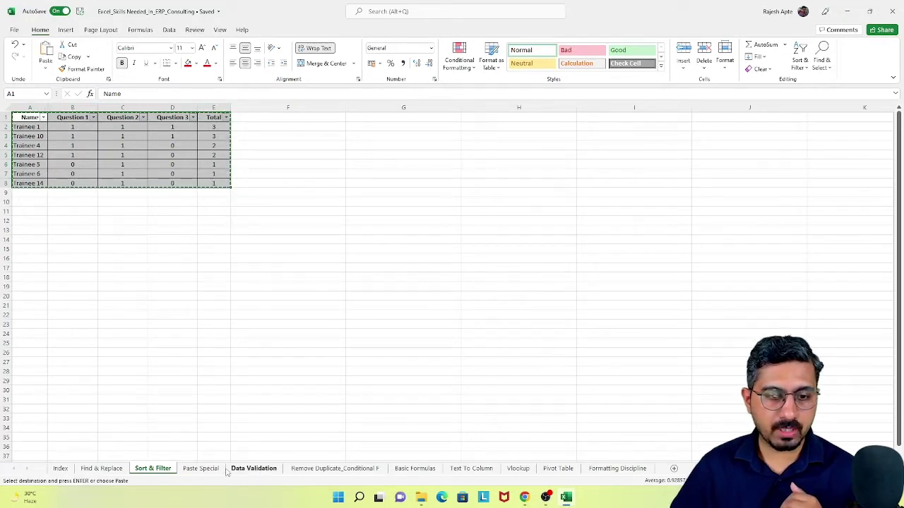
pyautogui.click(200, 469)
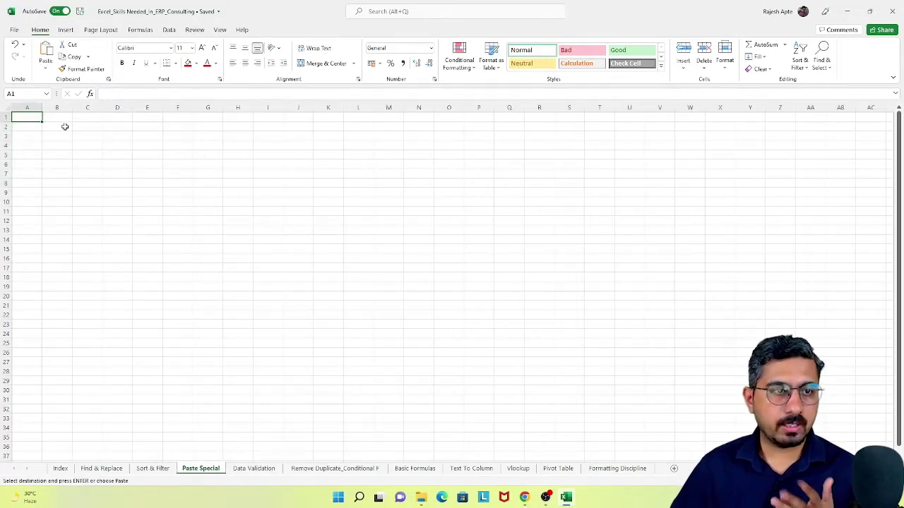
# Try pasting the copied table at A1 with the Paste Special option All, inspect cell E2, and undo the paste
pyautogui.rightClick(27, 118)
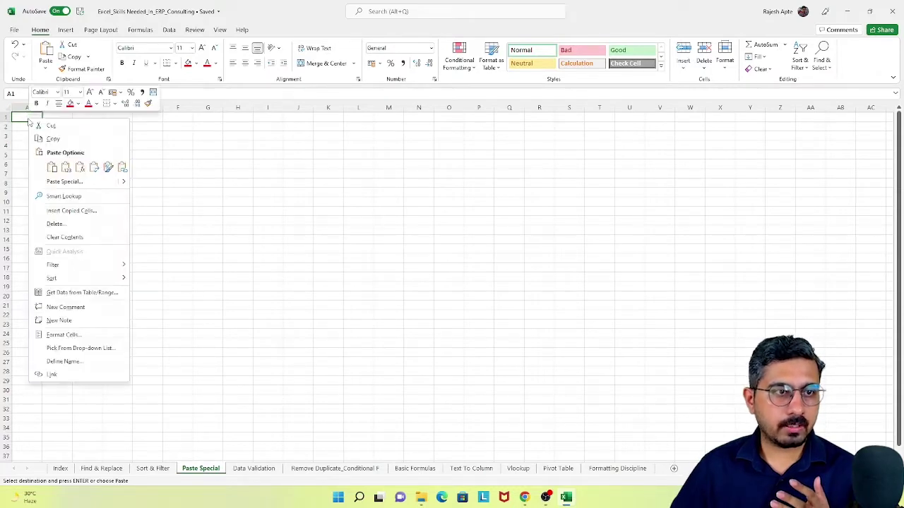
pyautogui.click(65, 182)
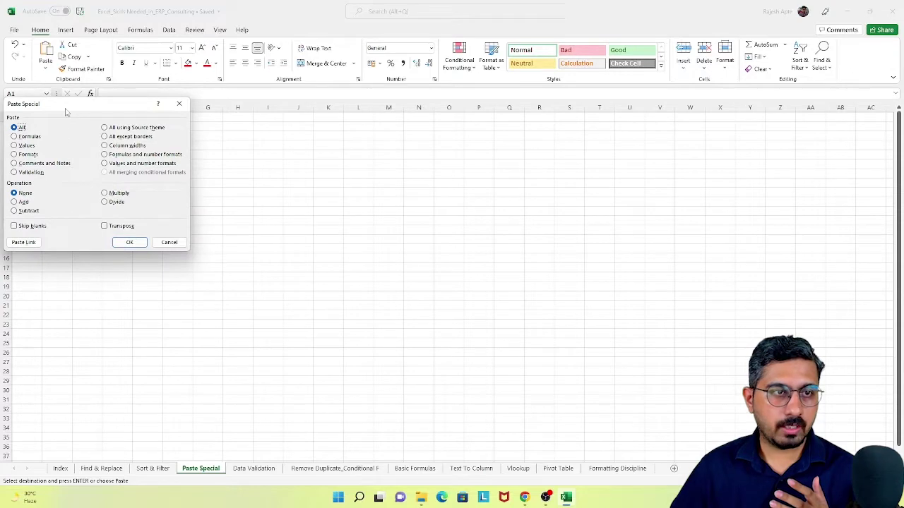
pyautogui.moveTo(65, 109); pyautogui.dragTo(309, 121)
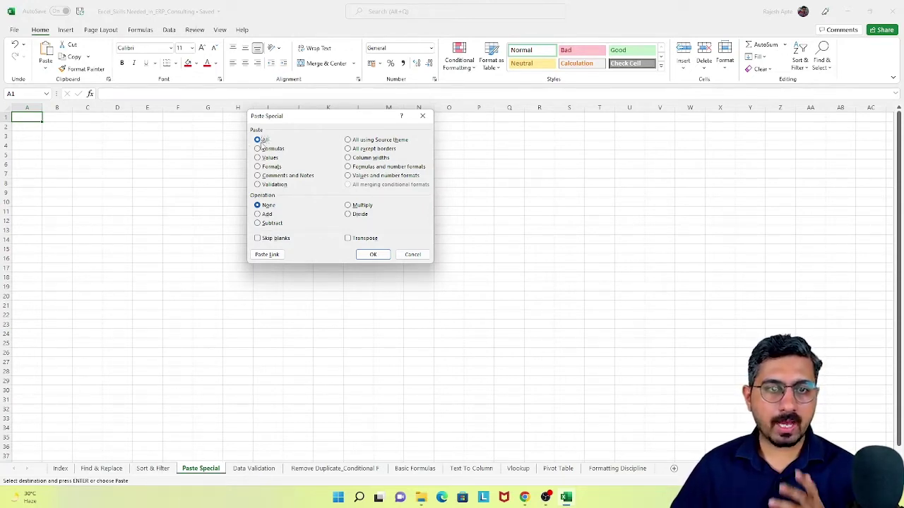
pyautogui.click(374, 255)
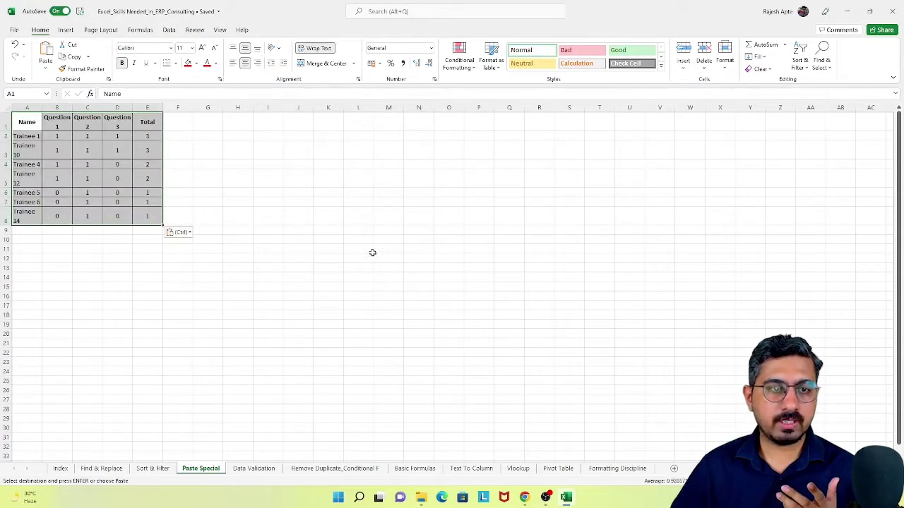
pyautogui.click(151, 137)
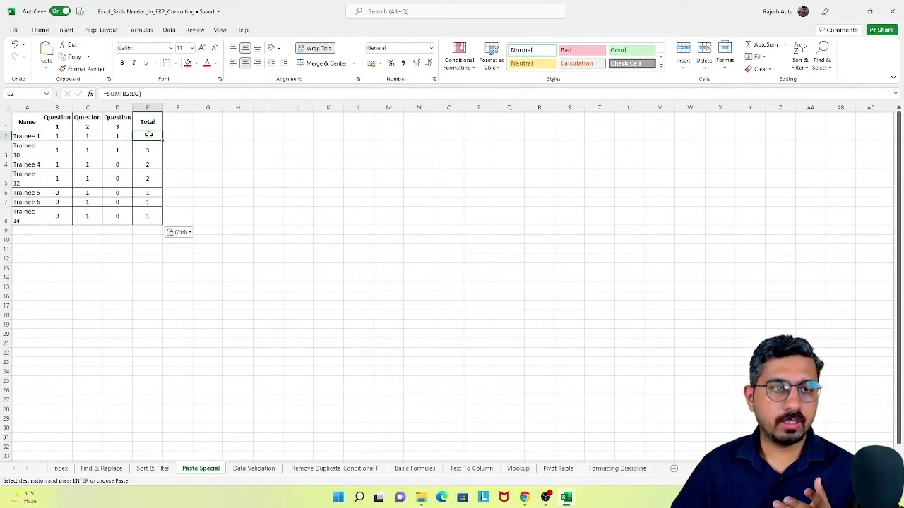
pyautogui.hotkey('ctrl', 'z')
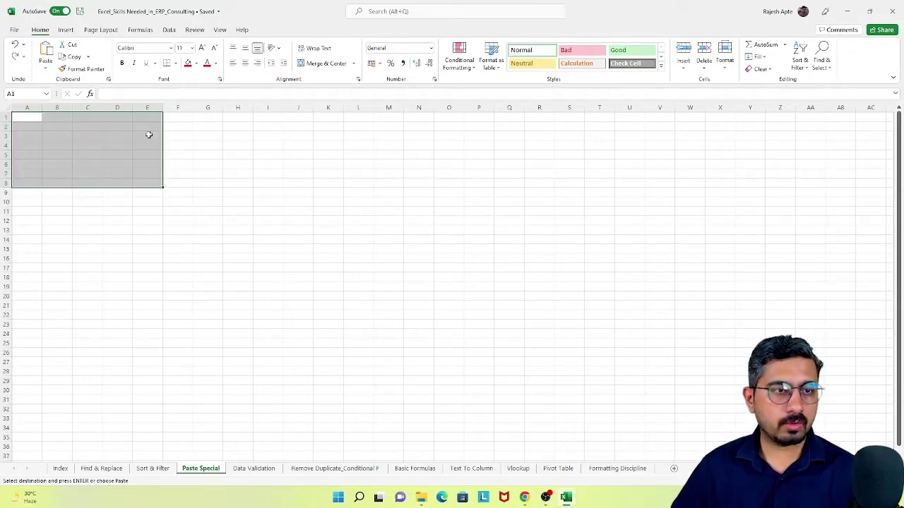
# Paste the copied trainee table at A1 as values only using Paste Special
pyautogui.click(30, 120)
pyautogui.rightClick(29, 121)
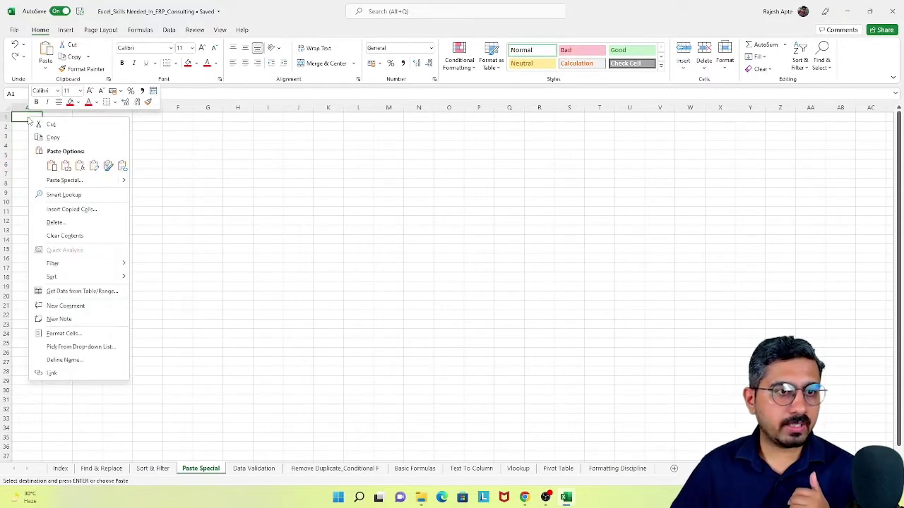
pyautogui.click(71, 180)
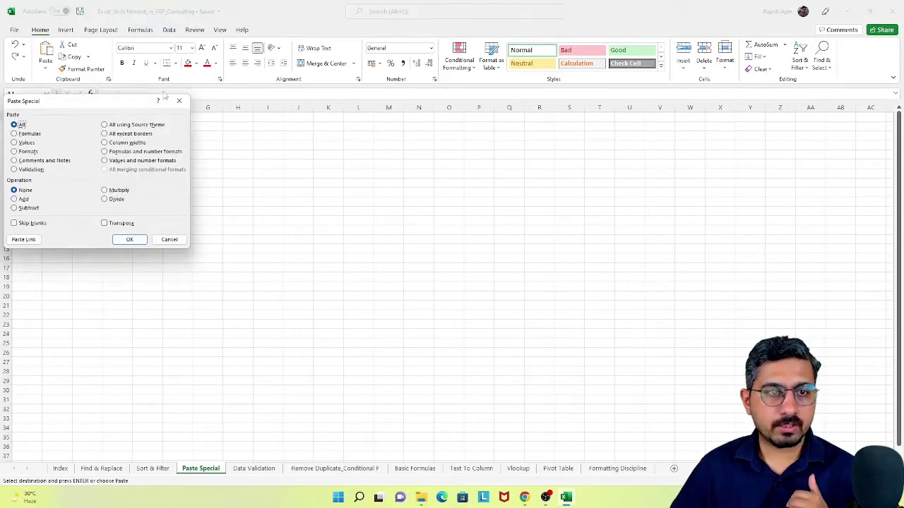
pyautogui.moveTo(115, 105); pyautogui.dragTo(289, 131)
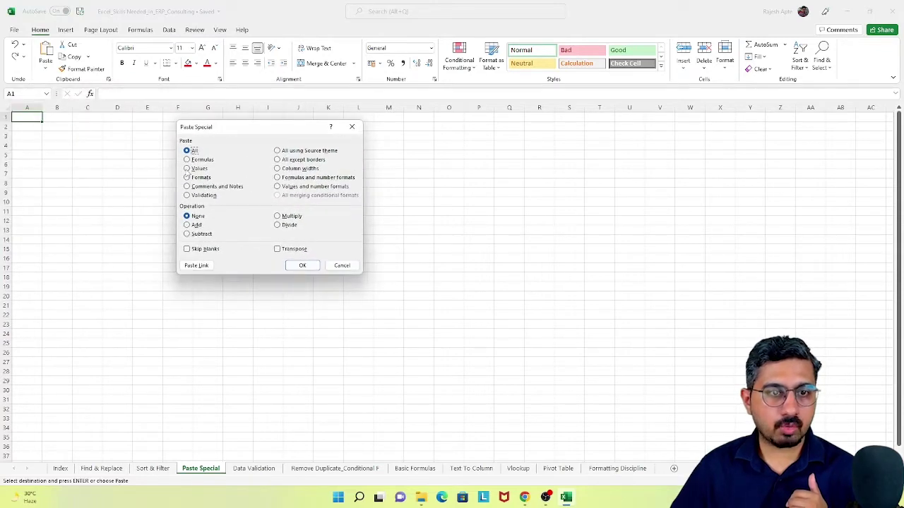
pyautogui.click(187, 169)
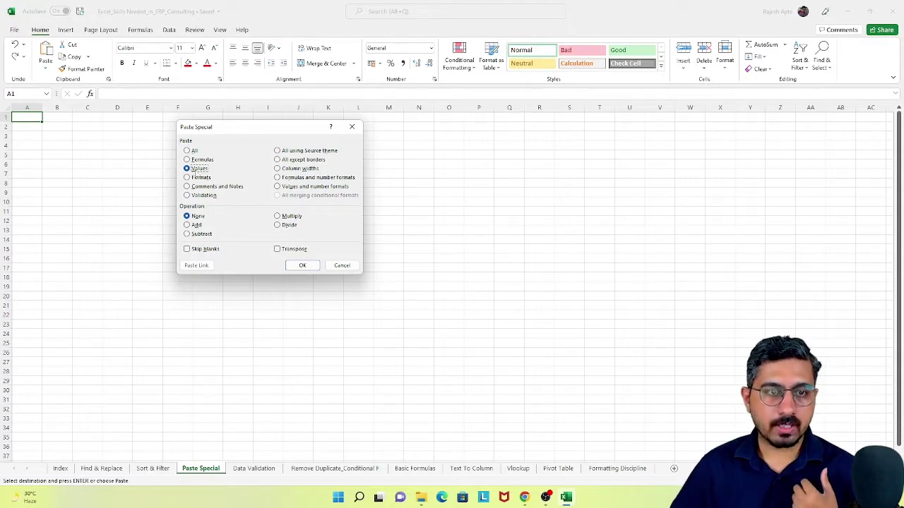
pyautogui.click(311, 264)
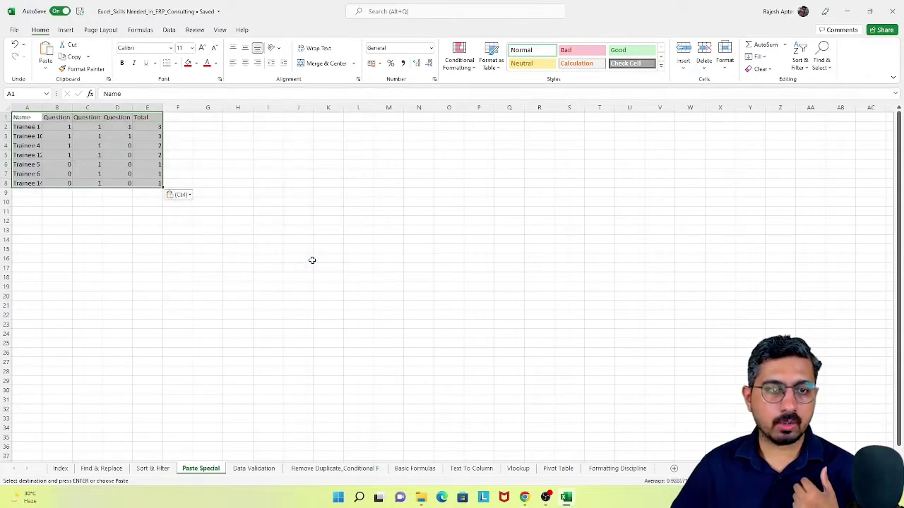
# Check the pasted Total cells E2:E8 for formulas and auto-fit the width of all the sheet's columns
pyautogui.moveTo(149, 129); pyautogui.dragTo(157, 182)
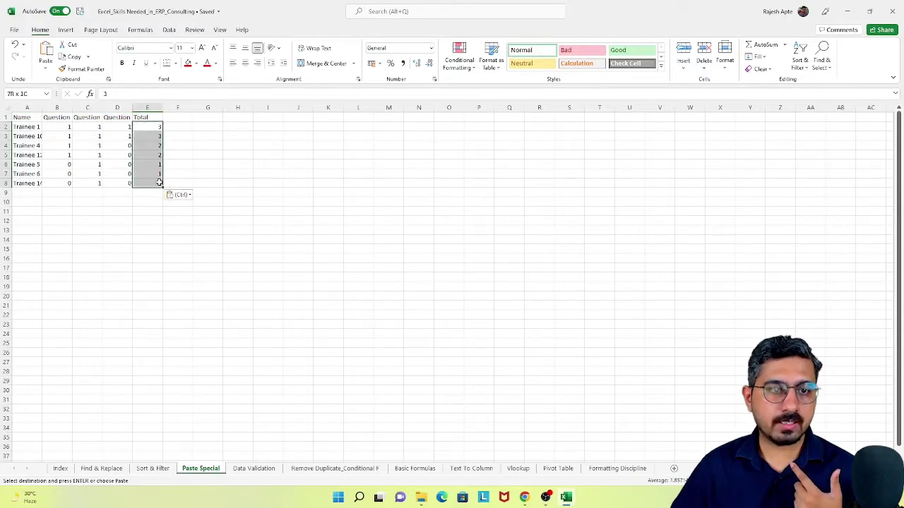
pyautogui.click(104, 93)
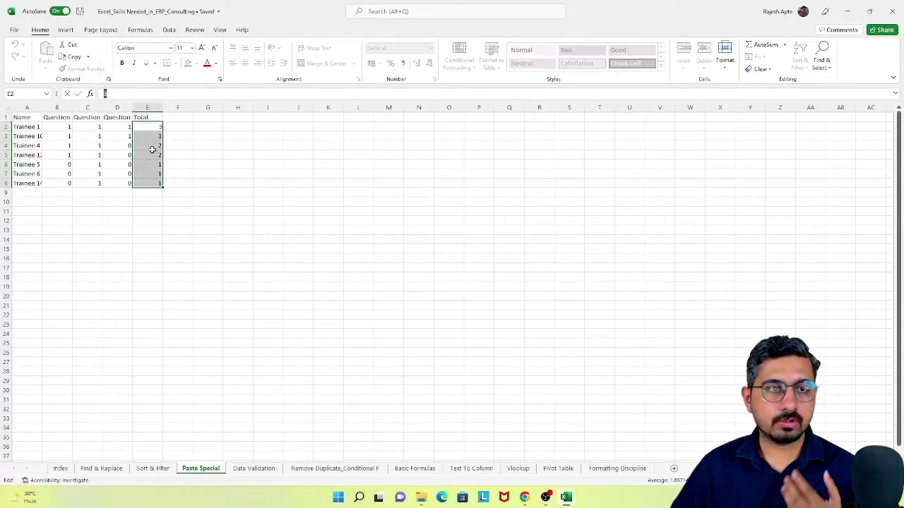
pyautogui.click(6, 111)
pyautogui.doubleClick(42, 107)
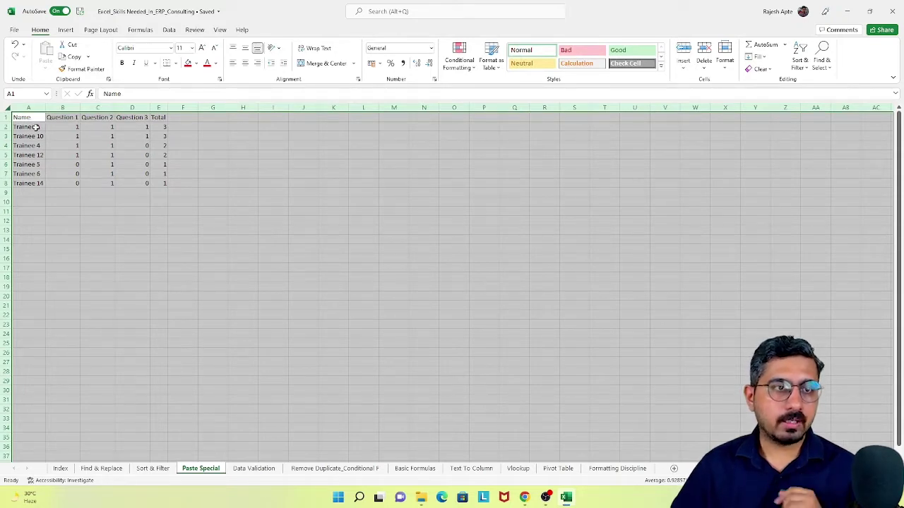
# Copy the trainee table A1:E8 and paste it at H1 with the Transpose option of Paste Special
pyautogui.moveTo(21, 117); pyautogui.dragTo(162, 185)
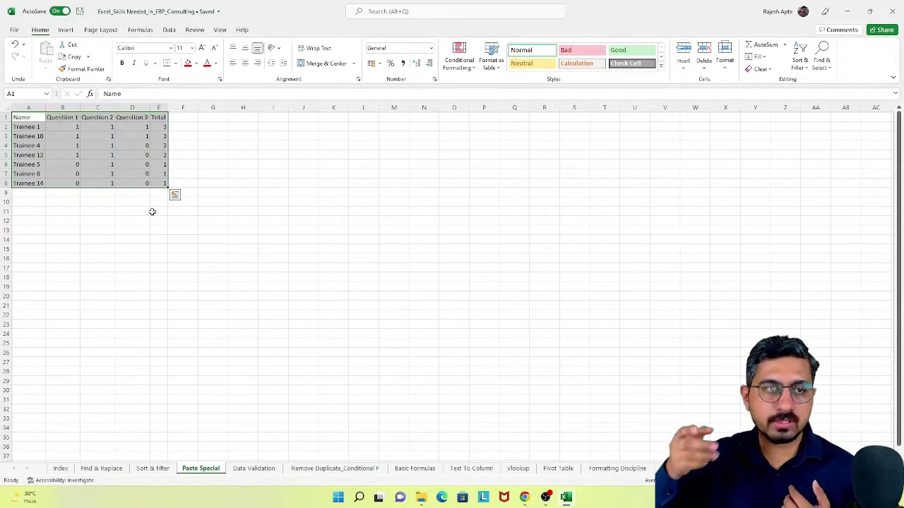
pyautogui.press('Escape')
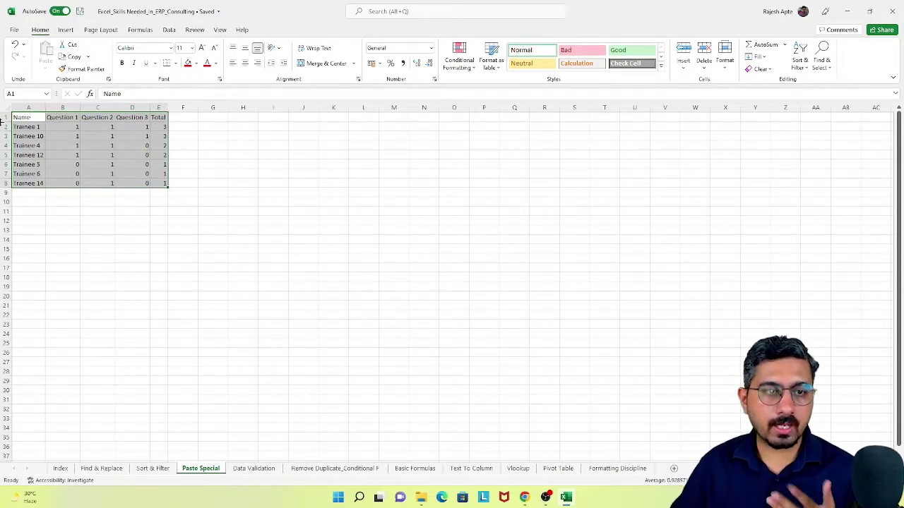
pyautogui.hotkey('ctrl', 'c')
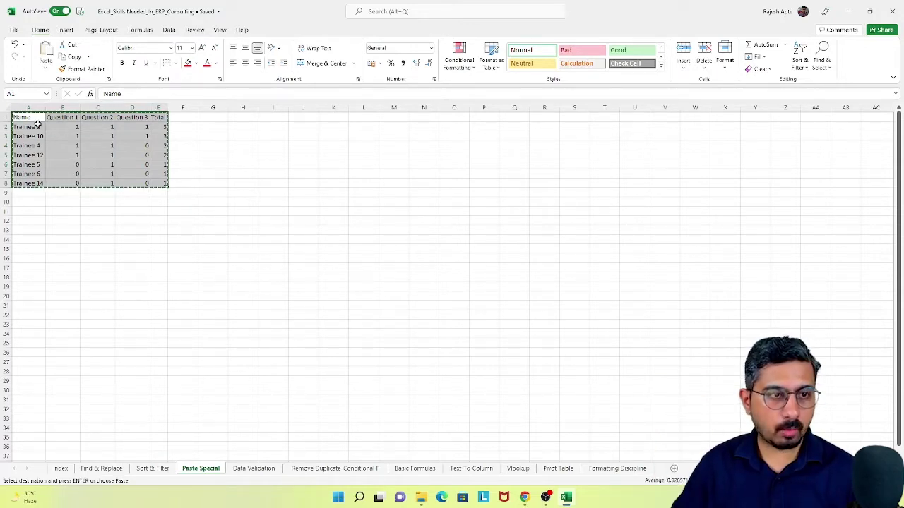
pyautogui.click(242, 117)
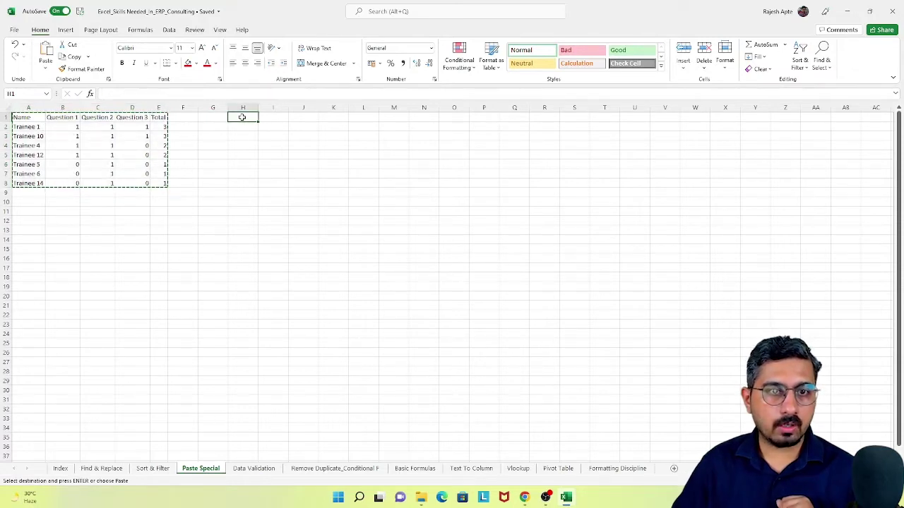
pyautogui.rightClick(242, 117)
pyautogui.click(275, 184)
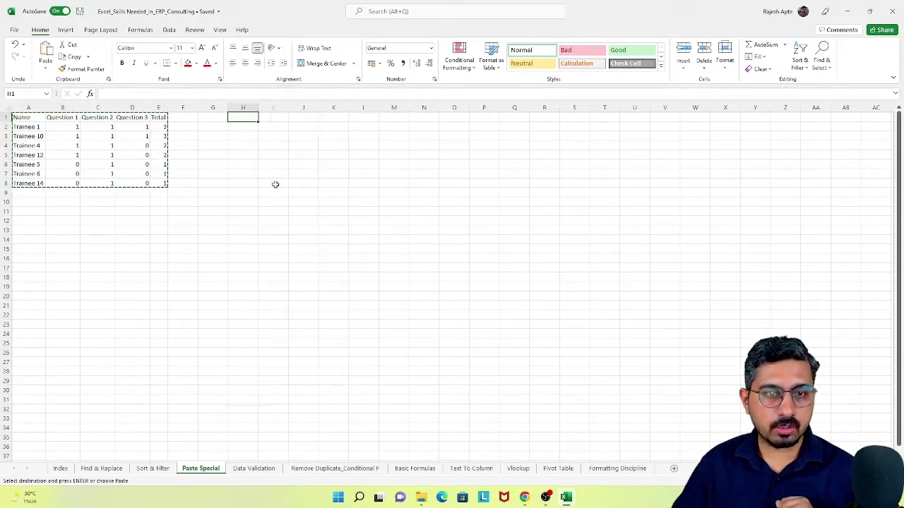
pyautogui.click(286, 229)
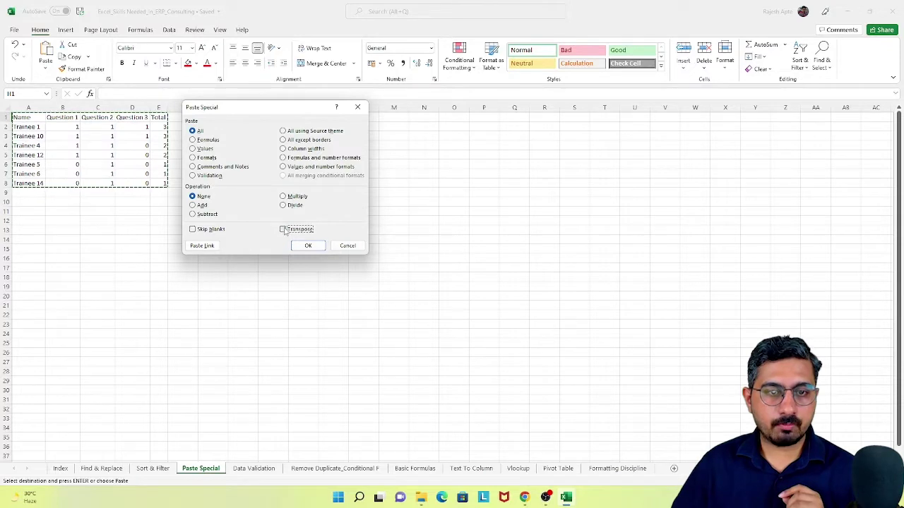
pyautogui.click(284, 229)
pyautogui.click(312, 244)
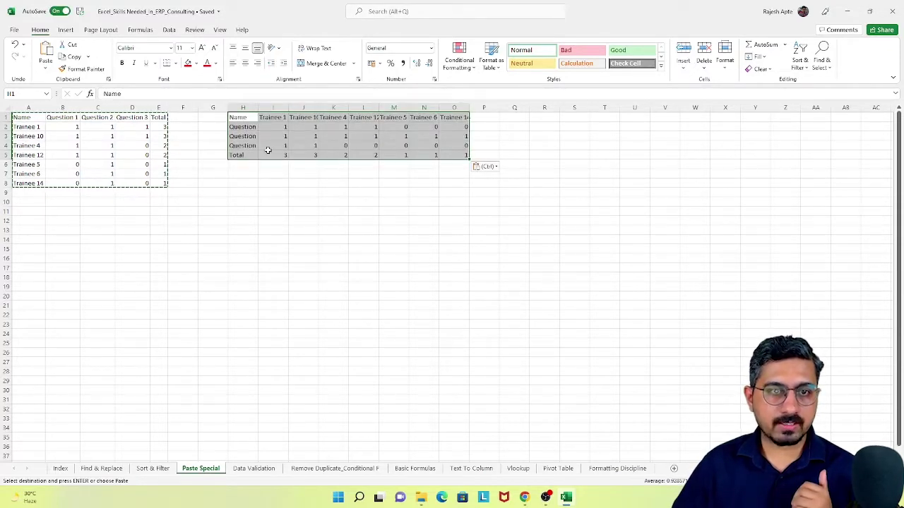
# Auto-fit the width of all columns to fit the transposed table's labels and select the Question 1 label in H2
pyautogui.click(266, 210)
pyautogui.moveTo(243, 128); pyautogui.dragTo(247, 154)
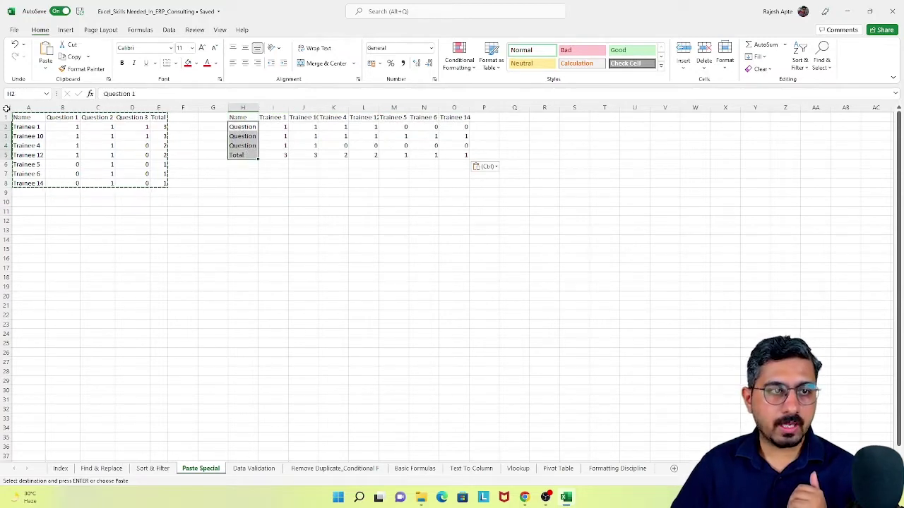
pyautogui.click(6, 108)
pyautogui.doubleClick(167, 108)
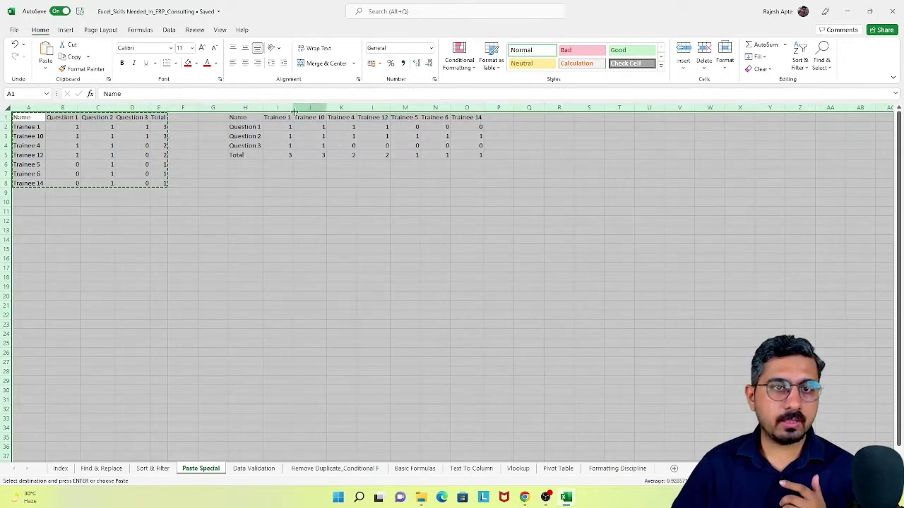
pyautogui.click(251, 127)
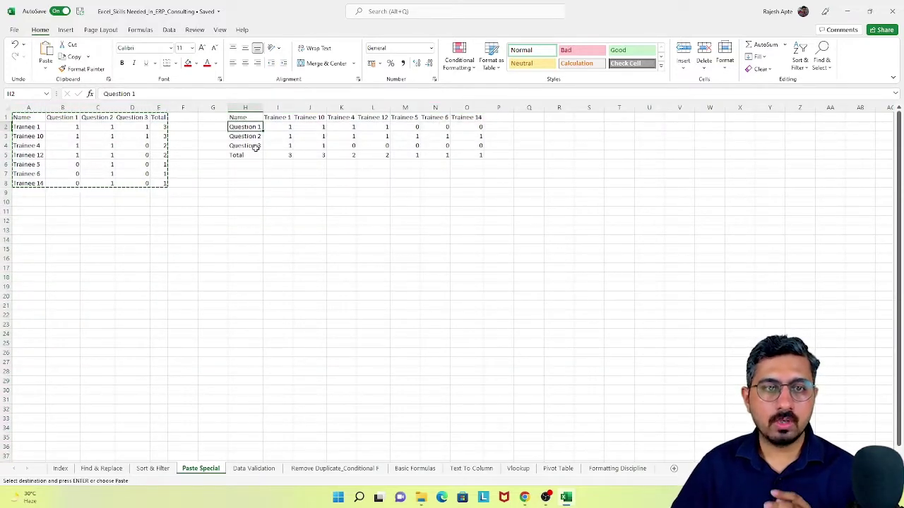
# On the Sort & Filter sheet, copy Trainee 14's cells A8:D8 into row 9 and rename the new entry Trainee 16
pyautogui.click(153, 469)
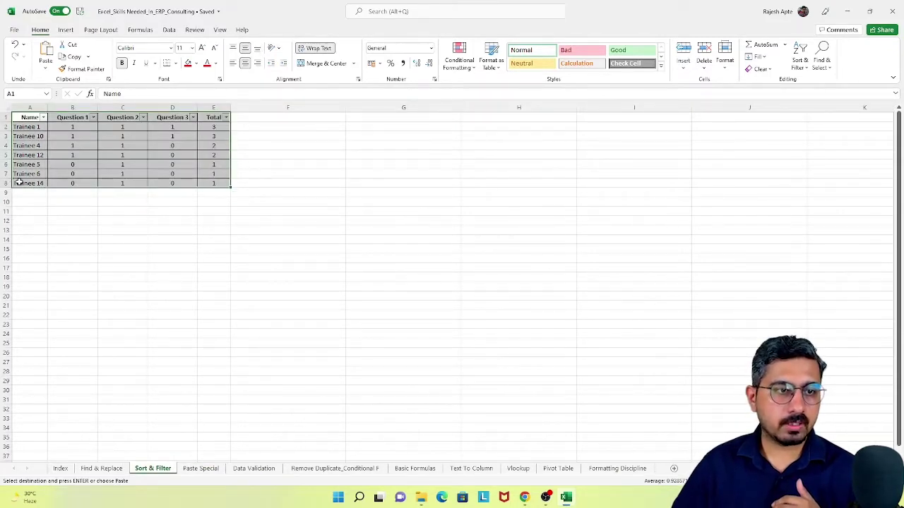
pyautogui.moveTo(19, 182); pyautogui.dragTo(185, 185)
pyautogui.hotkey('ctrl', 'c')
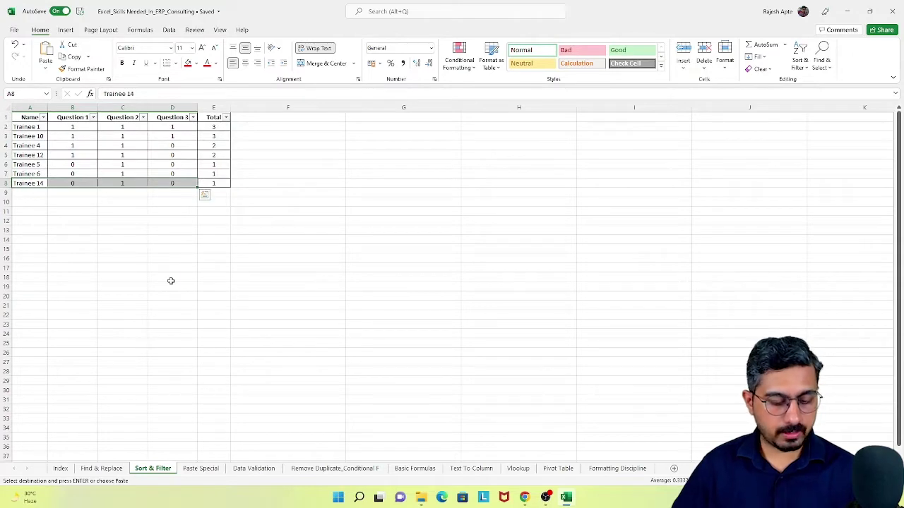
pyautogui.press('Down')
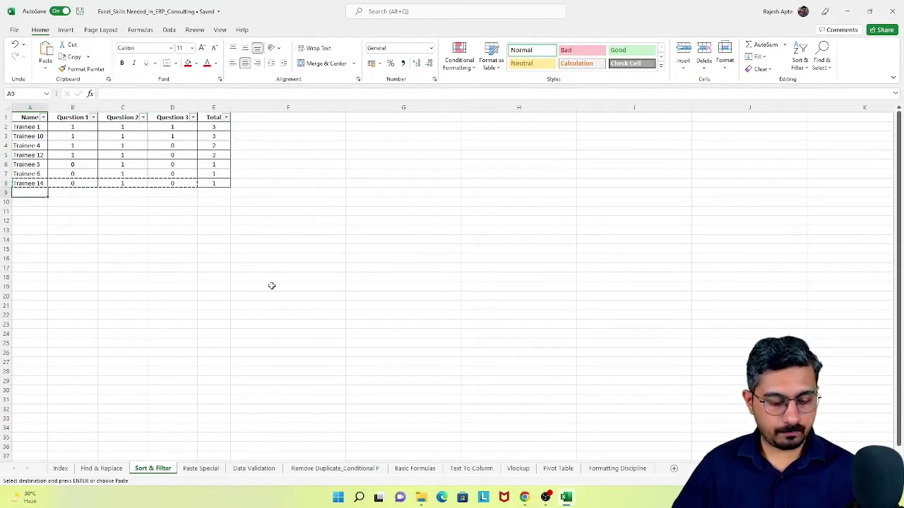
pyautogui.hotkey('ctrl', 'v')
pyautogui.press('Escape')
pyautogui.press('F2')
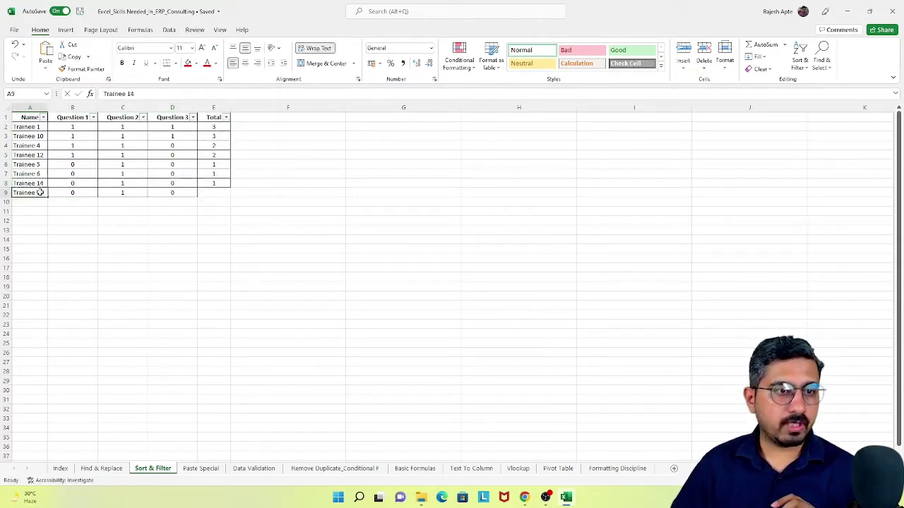
pyautogui.press('BackSpace')
pyautogui.write('6')
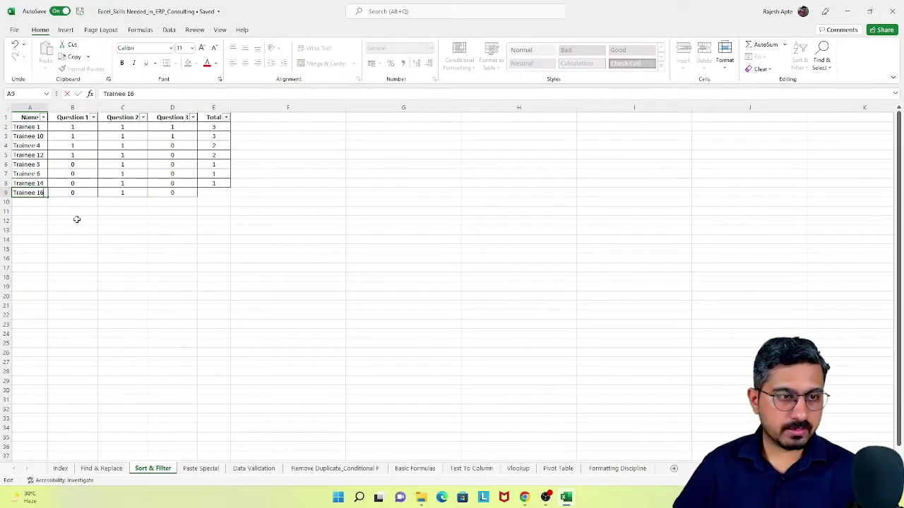
pyautogui.press('Return')
# Copy the Total cell E8 and paste only its formula into E9 using the Formulas option of Paste Special
pyautogui.moveTo(32, 194); pyautogui.dragTo(177, 193)
pyautogui.click(215, 182)
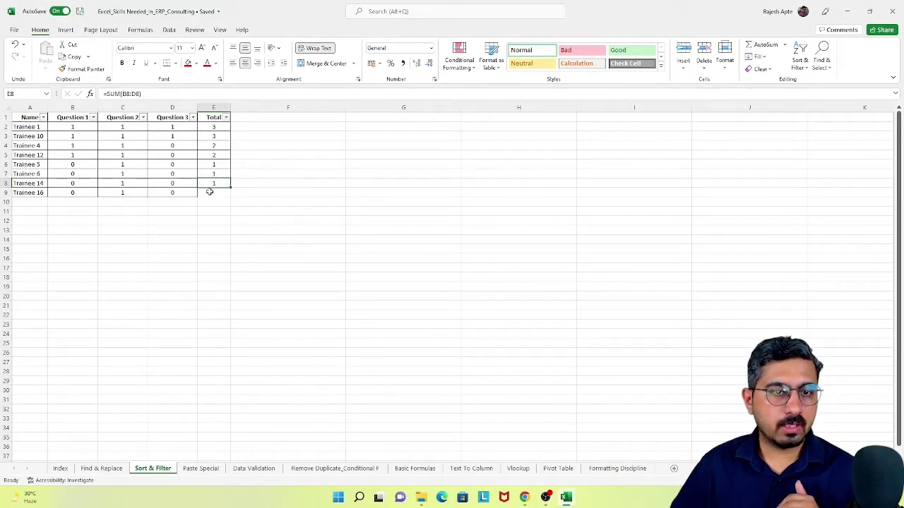
pyautogui.rightClick(213, 181)
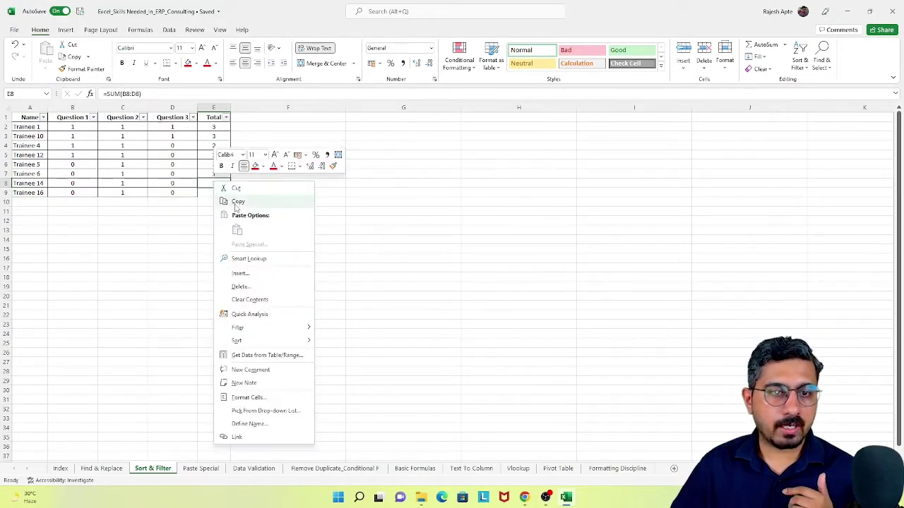
pyautogui.click(237, 202)
pyautogui.click(214, 195)
pyautogui.rightClick(215, 195)
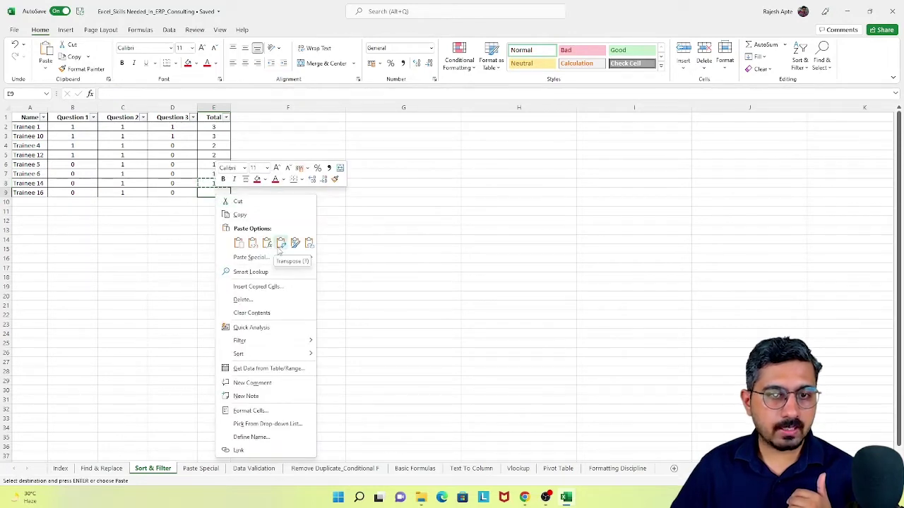
pyautogui.click(252, 258)
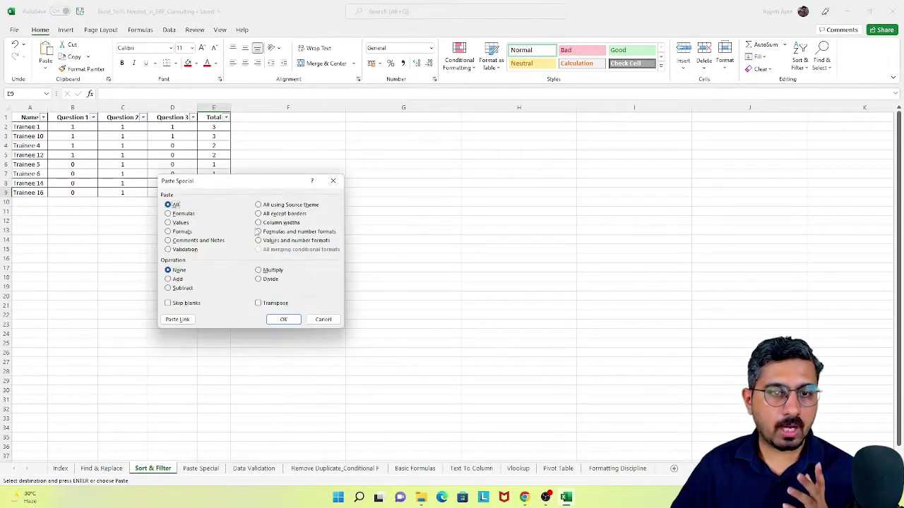
pyautogui.click(183, 214)
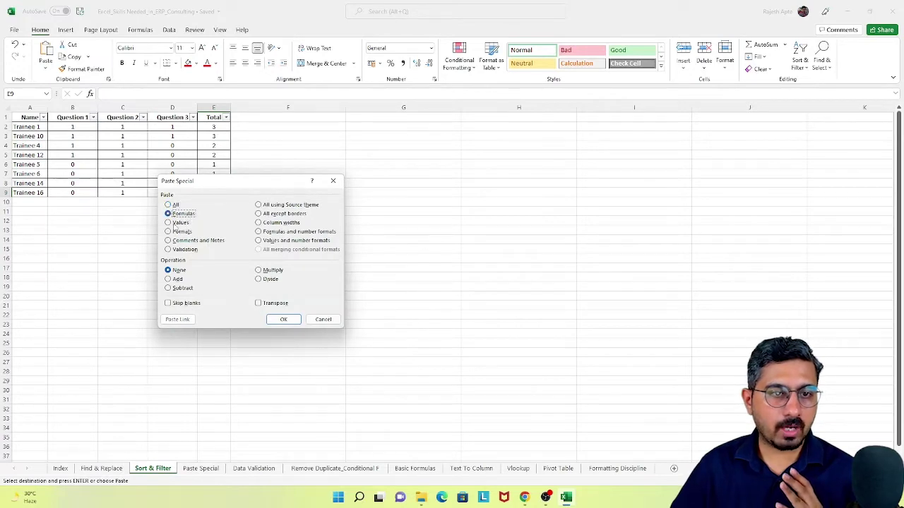
pyautogui.click(282, 319)
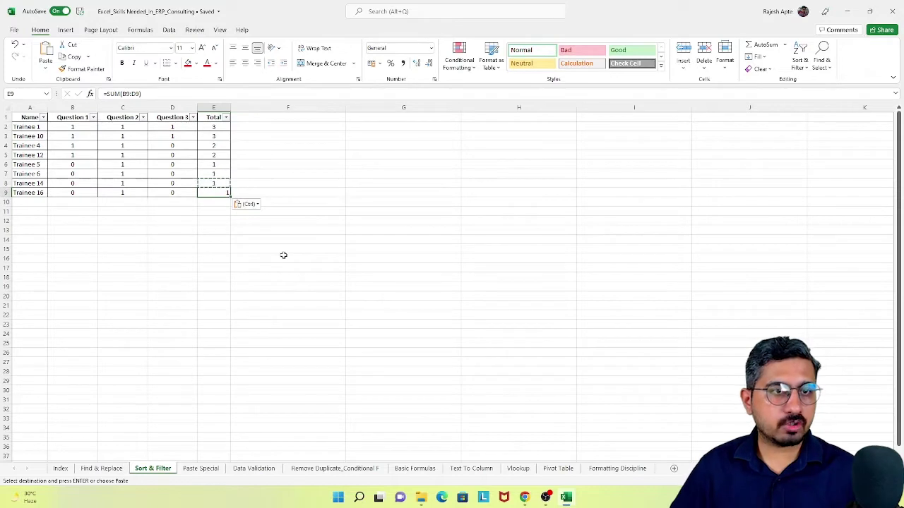
# Compare the formulas in Total cells E8 up to E5 with the one in E9, and return to the Index sheet
pyautogui.click(233, 204)
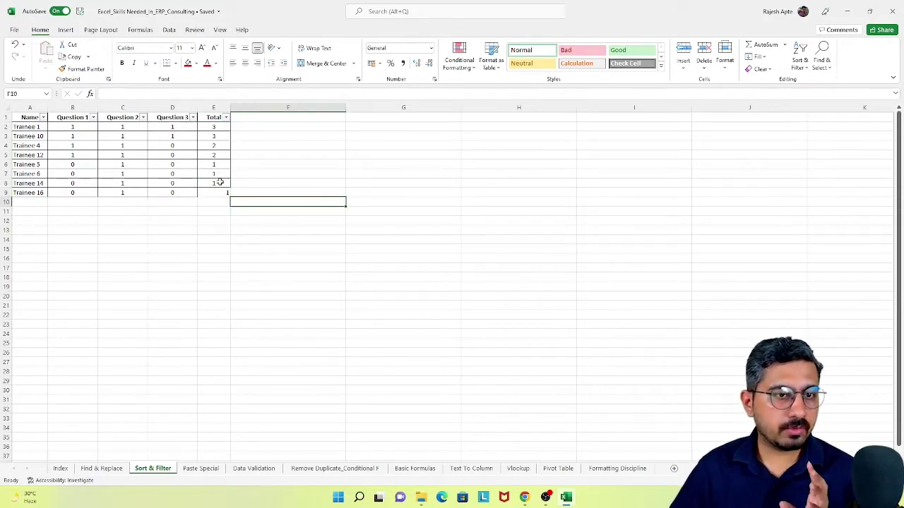
pyautogui.click(221, 183)
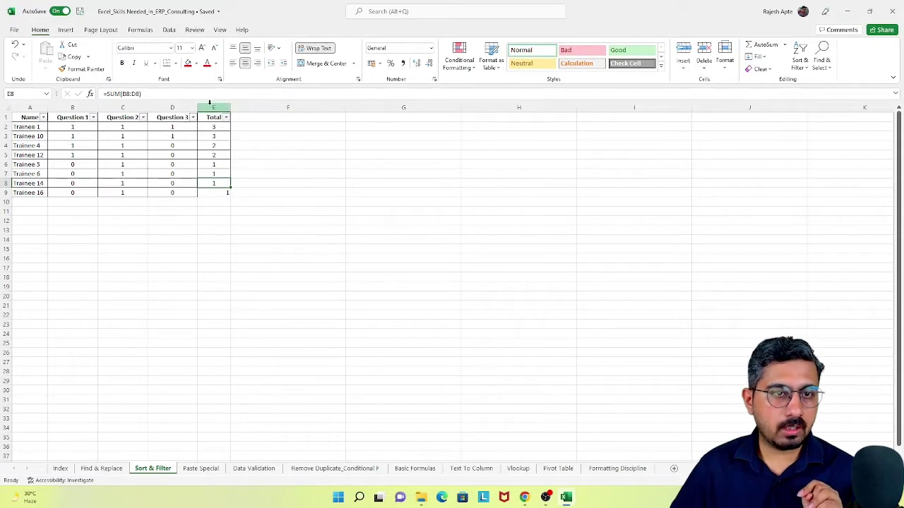
pyautogui.press('Up')
pyautogui.press('Up')
pyautogui.press('Up')
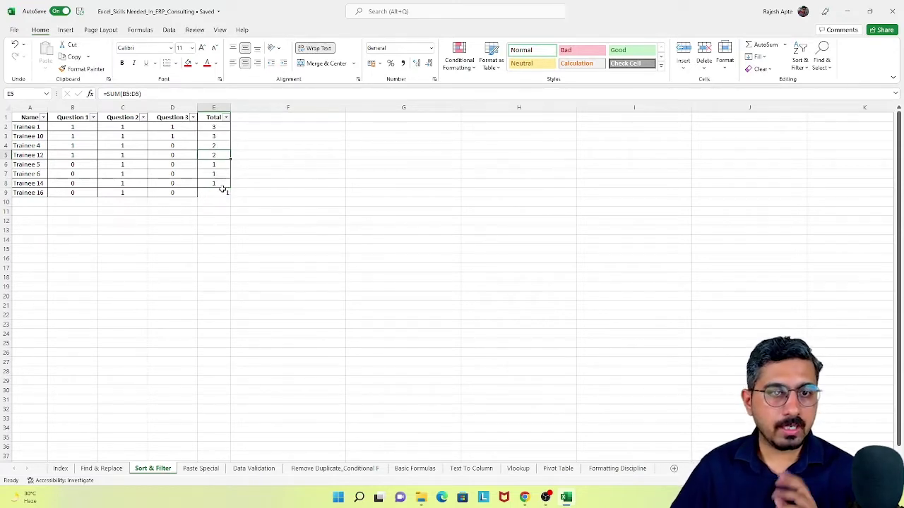
pyautogui.click(221, 193)
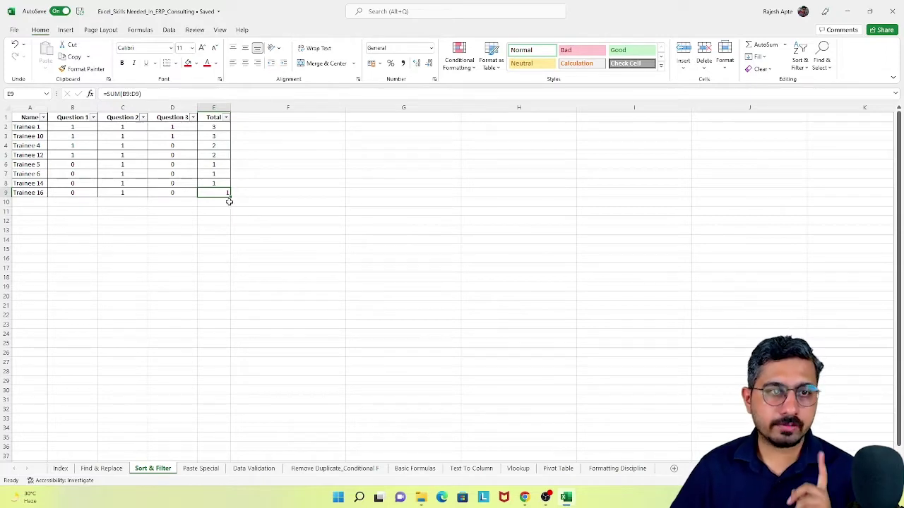
pyautogui.hotkey('ctrl', 'pagedown')
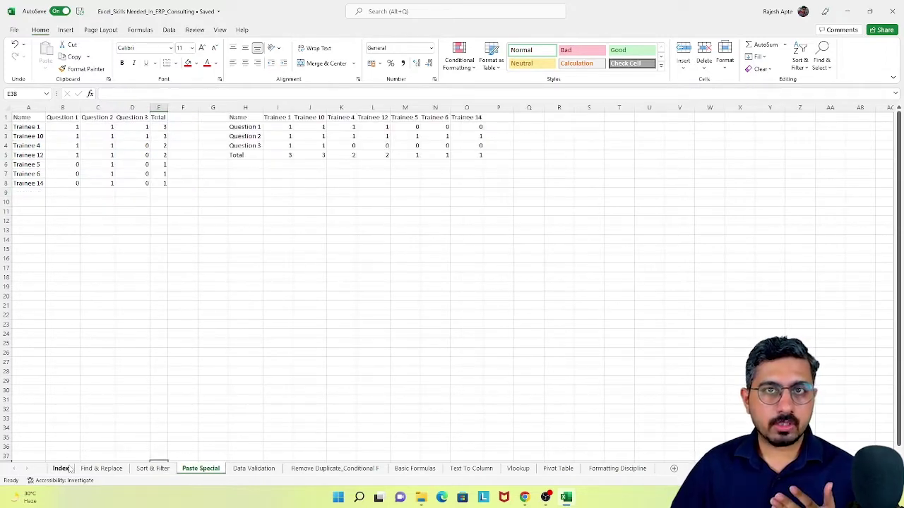
pyautogui.click(69, 469)
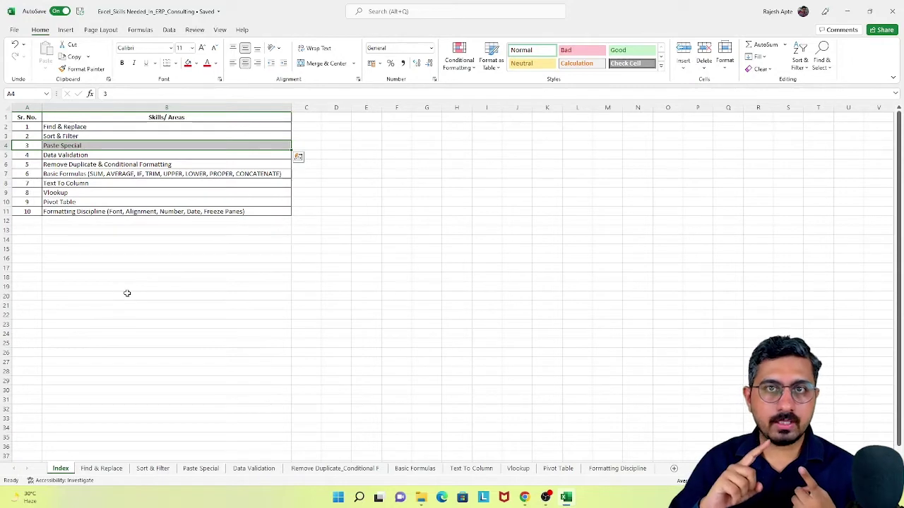
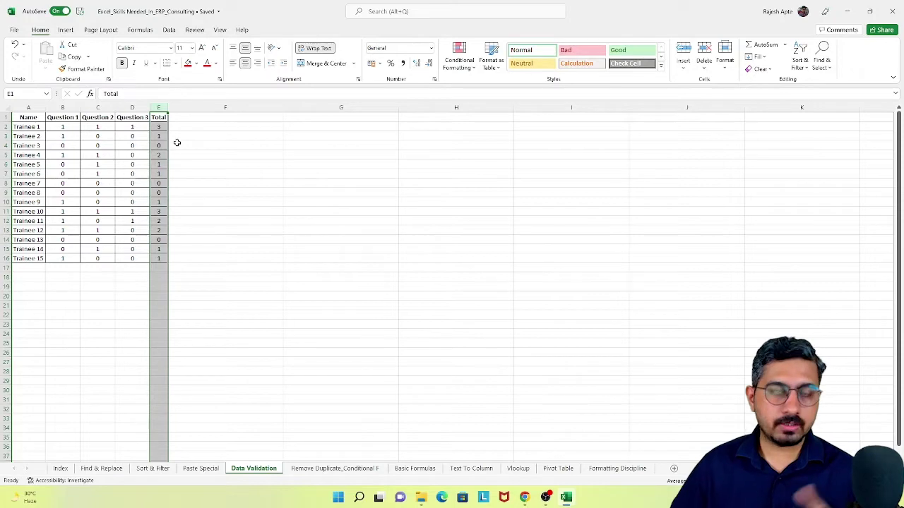
# On the Data Validation sheet, add the heading Grade in cell F1 beside the Total column
pyautogui.hotkey('ctrl', 'c')
pyautogui.press('Right')
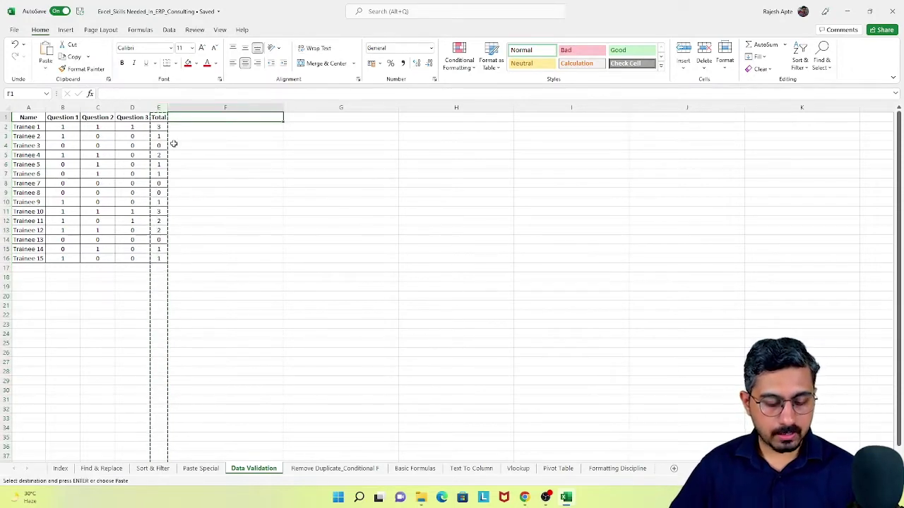
pyautogui.write('Grade')
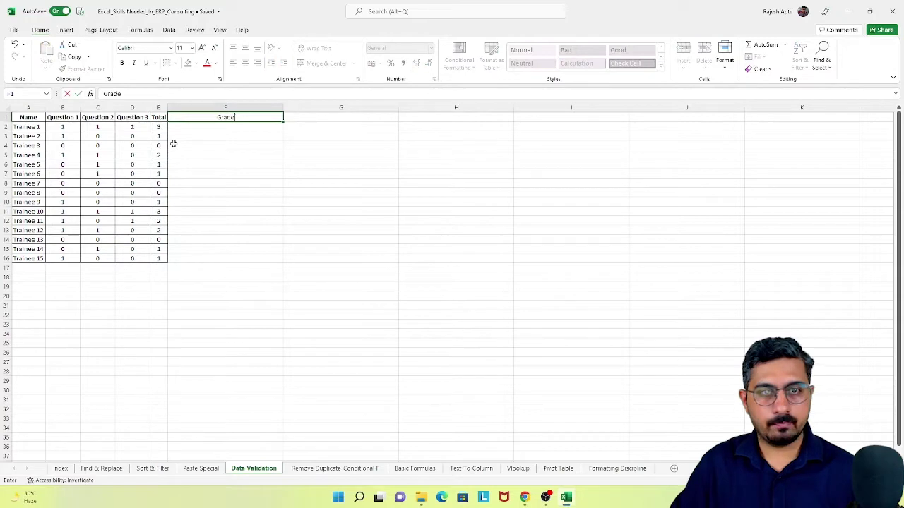
pyautogui.press('Return')
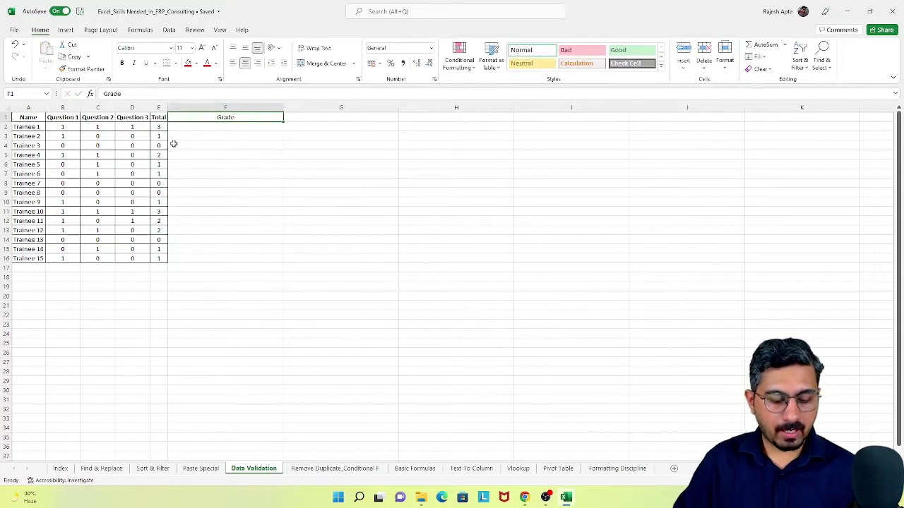
# Select the empty Grade cells F2:F16 beside Trainee 1 to Trainee 15
pyautogui.hotkey('shift', 'Down')
pyautogui.hotkey('shift', 'Down')
pyautogui.hotkey('shift', 'Down')
pyautogui.hotkey('shift', 'Down')
pyautogui.hotkey('shift', 'Down')
pyautogui.hotkey('shift', 'Down')
pyautogui.hotkey('shift', 'Down')
pyautogui.hotkey('shift', 'Down')
pyautogui.hotkey('shift', 'Down')
pyautogui.hotkey('shift', 'Down')
pyautogui.hotkey('shift', 'Down')
pyautogui.hotkey('shift', 'Down')
pyautogui.hotkey('shift', 'Down')
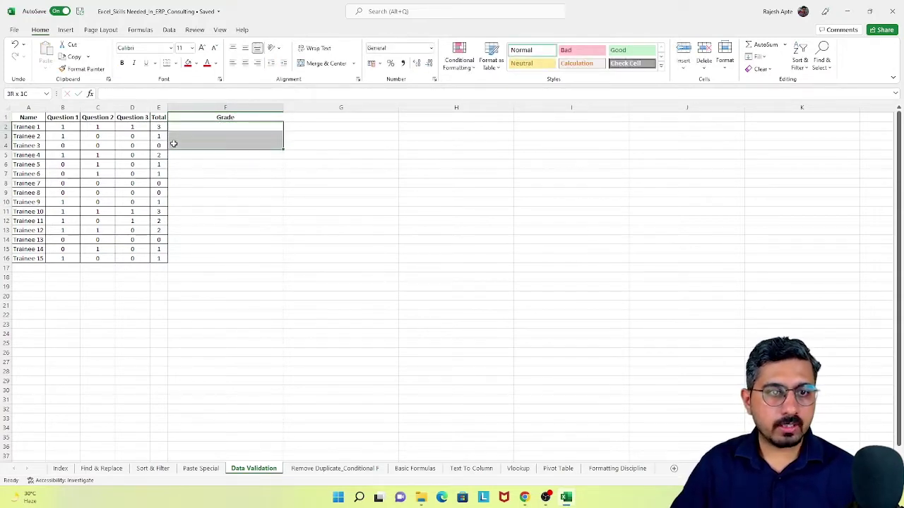
pyautogui.hotkey('shift', 'Down')
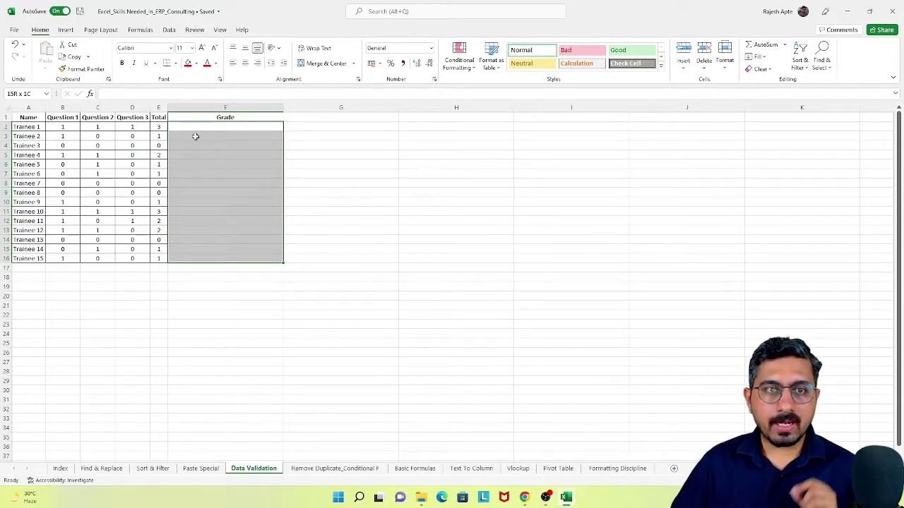
# Enter the sample grades A, C, c and D+ in Grade cells F2 to F5 for Trainee 1 to Trainee 4
pyautogui.click(231, 129)
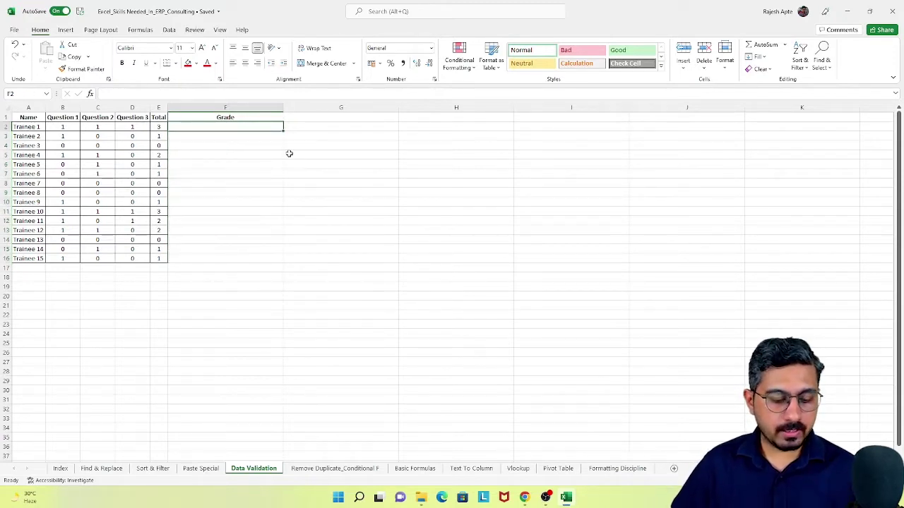
pyautogui.write('A')
pyautogui.press('Return')
pyautogui.write('C')
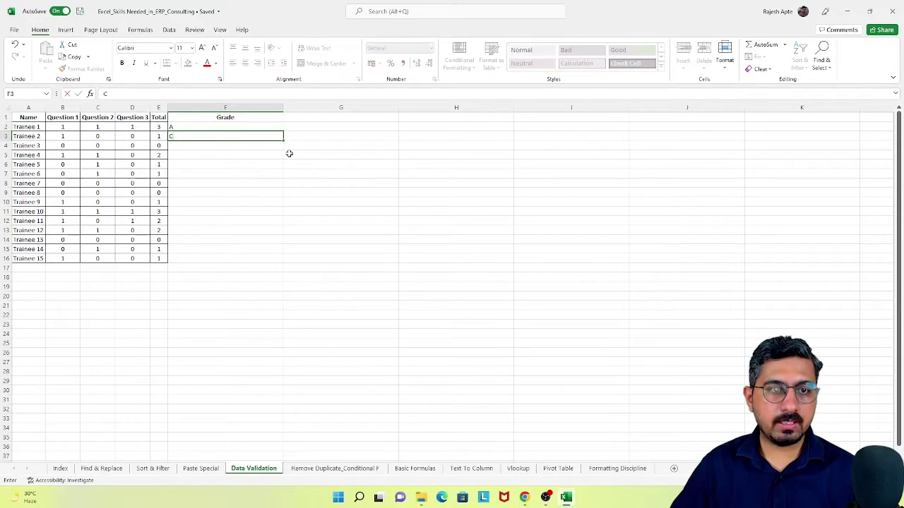
pyautogui.press('Return')
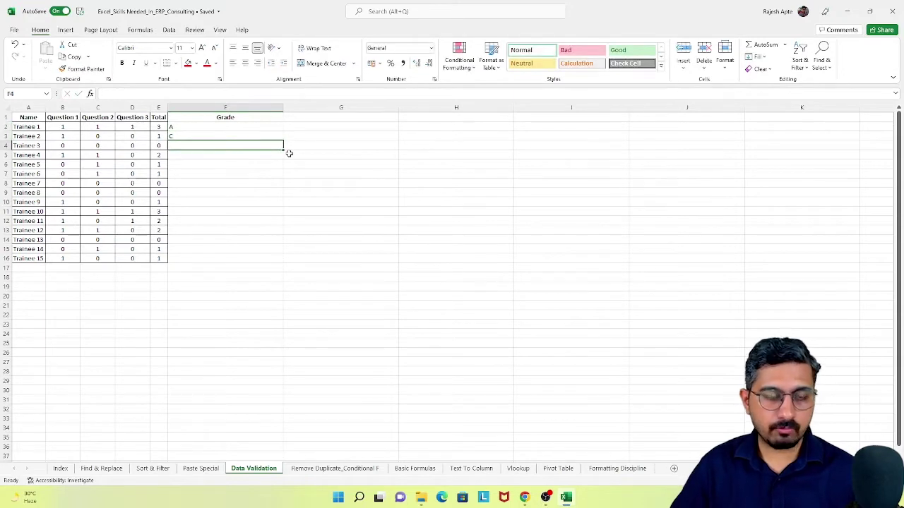
pyautogui.write('c')
pyautogui.press('Return')
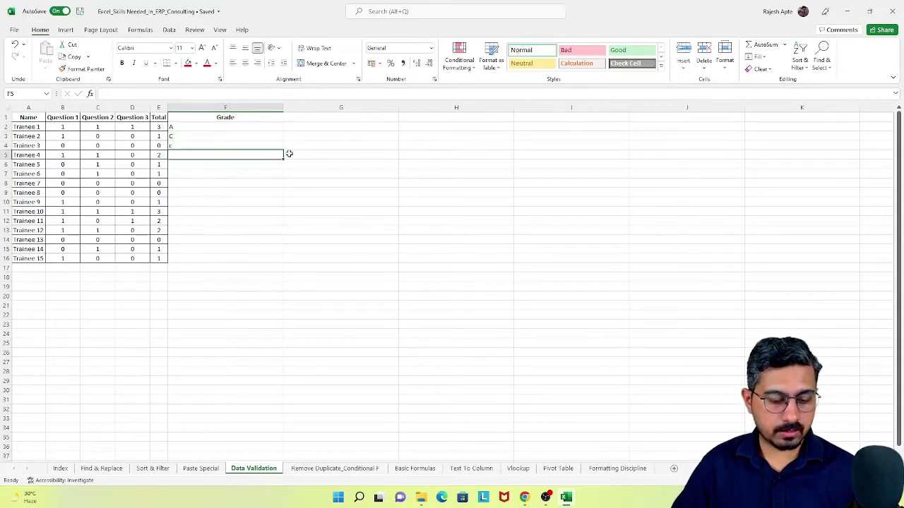
pyautogui.write('D+')
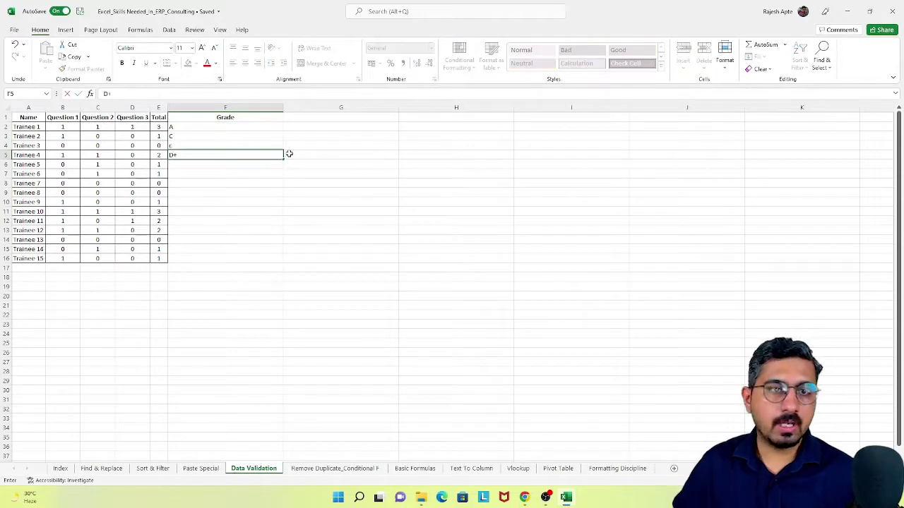
pyautogui.press('Return')
# Clear the sample grades from cells F2:F5
pyautogui.press('Up')
pyautogui.press('Up')
pyautogui.press('Up')
pyautogui.press('Up')
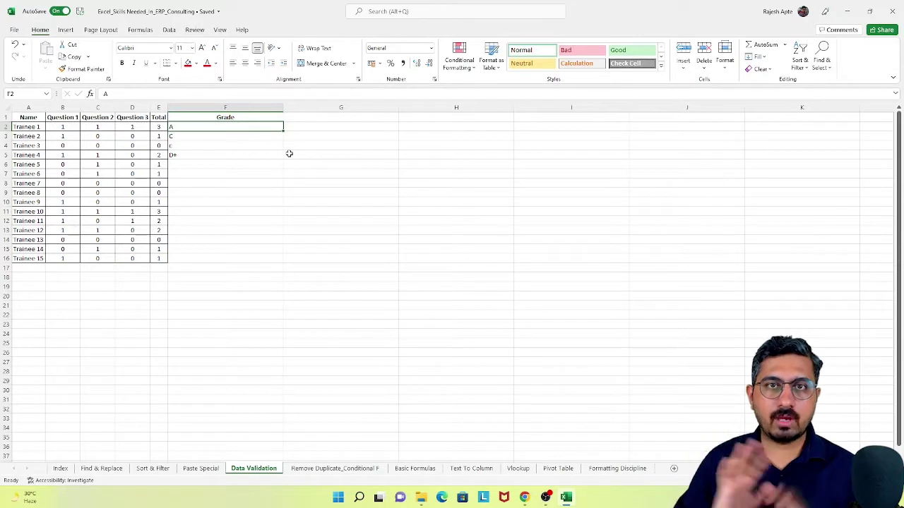
pyautogui.hotkey('shift', 'Down')
pyautogui.hotkey('shift', 'Down')
pyautogui.hotkey('shift', 'Down')
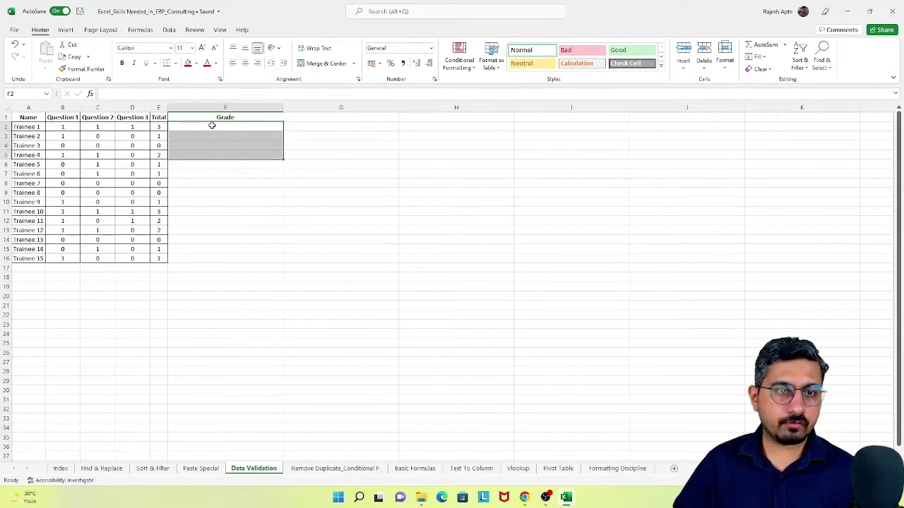
# Apply data validation to the whole Grade column F, allowing only a List with the source A,B,C
pyautogui.moveTo(210, 126); pyautogui.dragTo(213, 260)
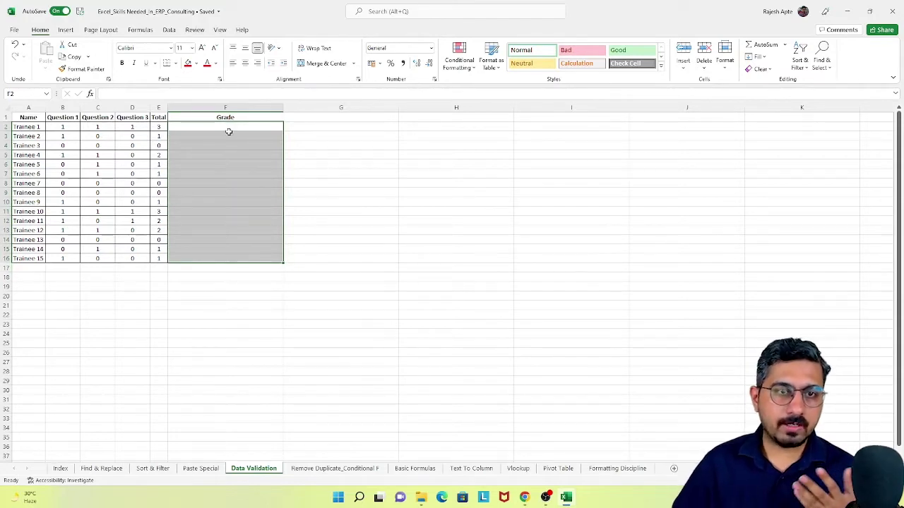
pyautogui.click(248, 107)
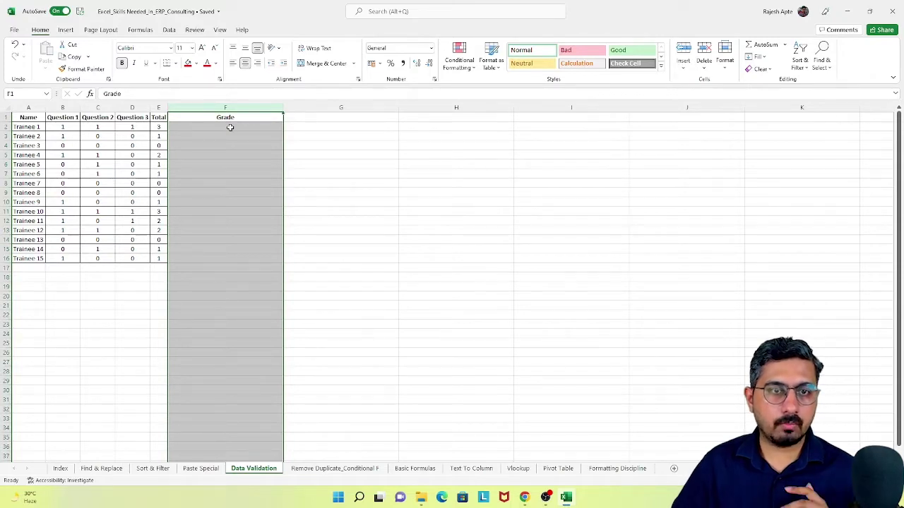
pyautogui.click(170, 31)
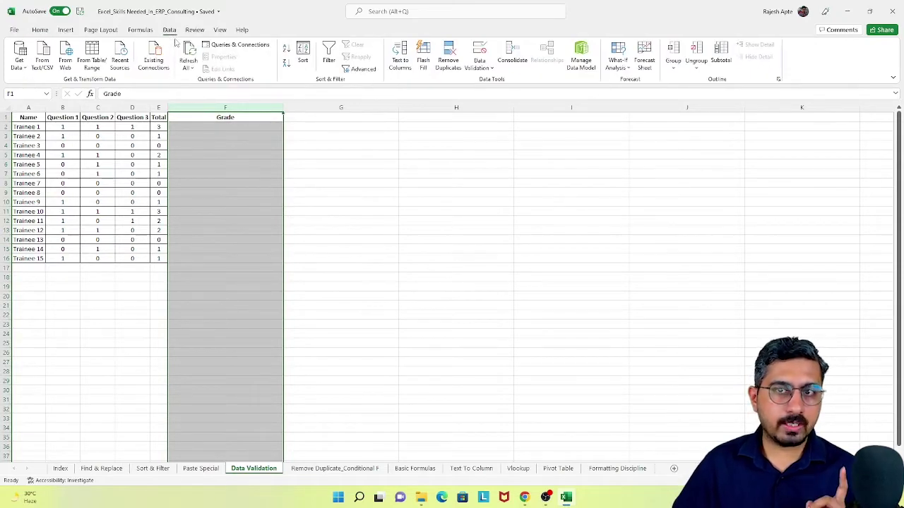
pyautogui.click(479, 65)
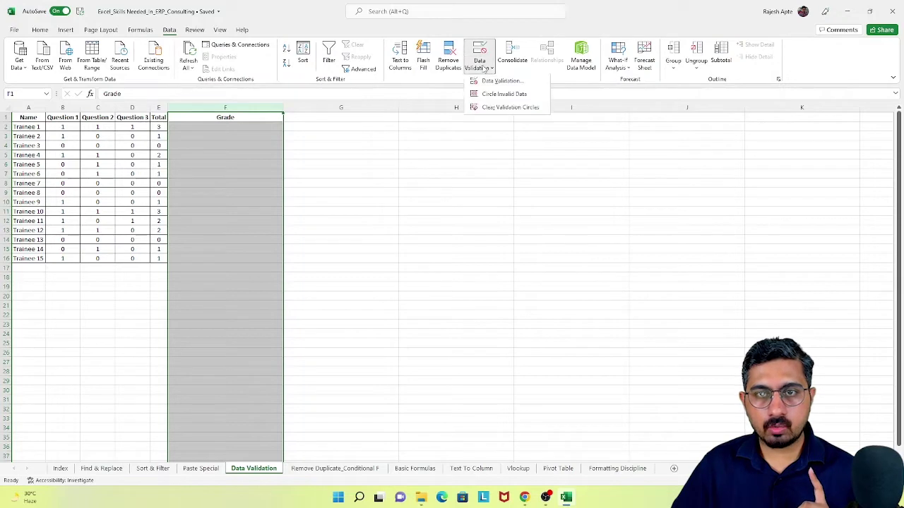
pyautogui.click(490, 83)
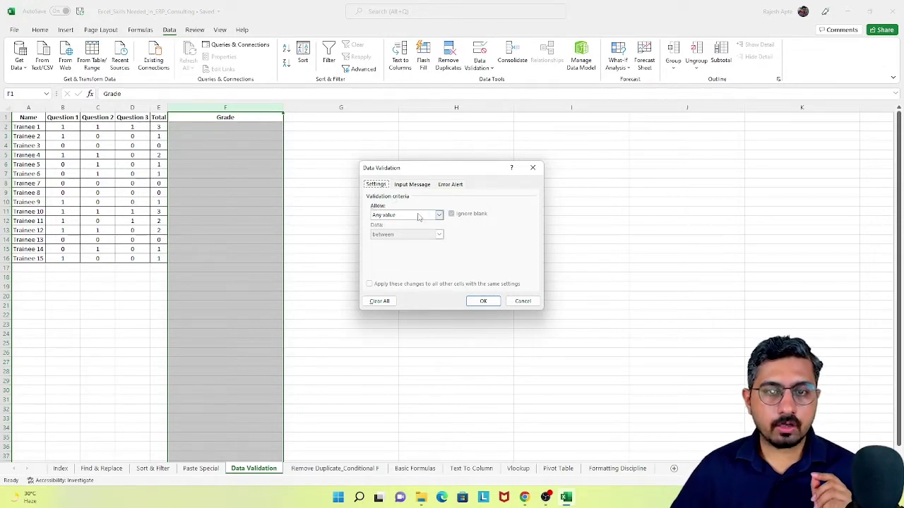
pyautogui.click(421, 216)
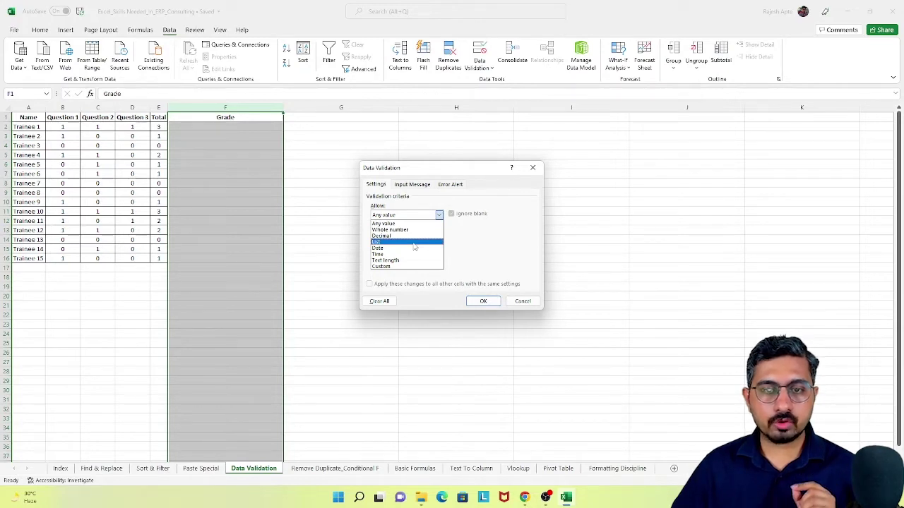
pyautogui.click(415, 243)
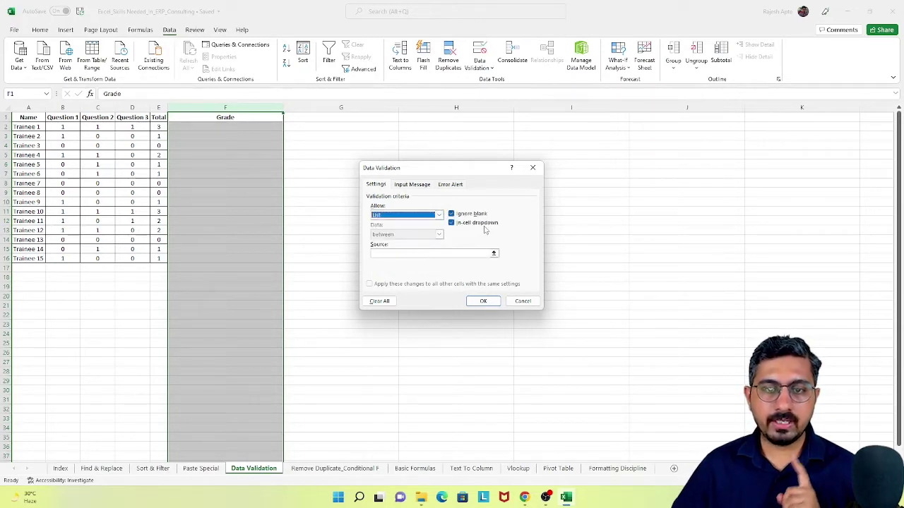
pyautogui.click(396, 255)
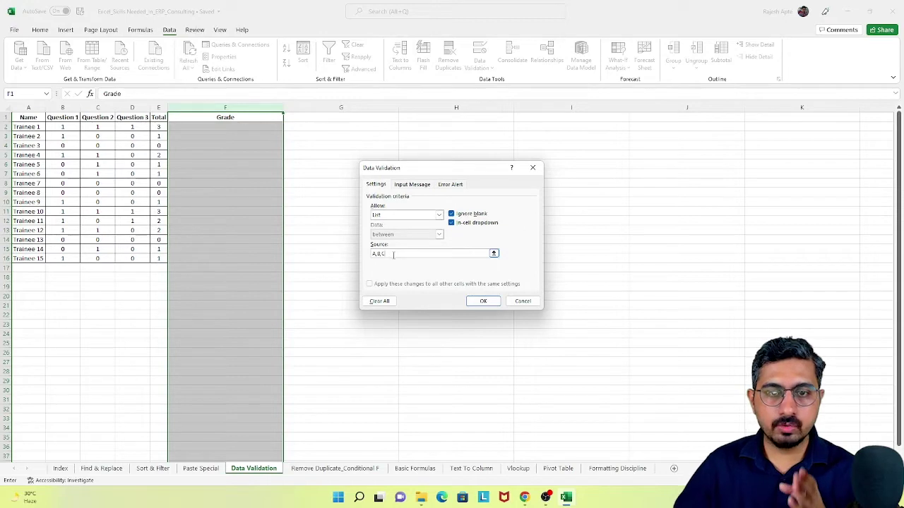
pyautogui.click(483, 301)
# Try to enter the grade D for Trainee 1 in cell F2 to test the validation rule
pyautogui.click(266, 126)
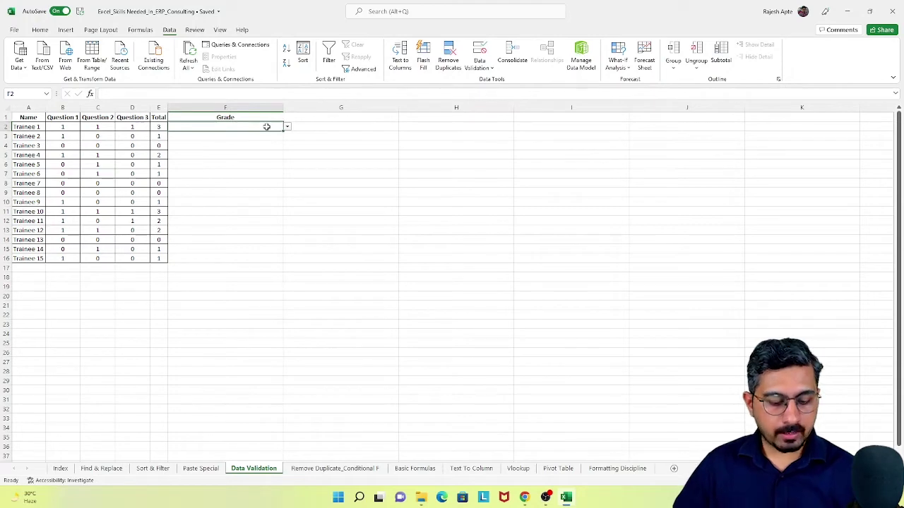
pyautogui.write('D')
pyautogui.press('Return')
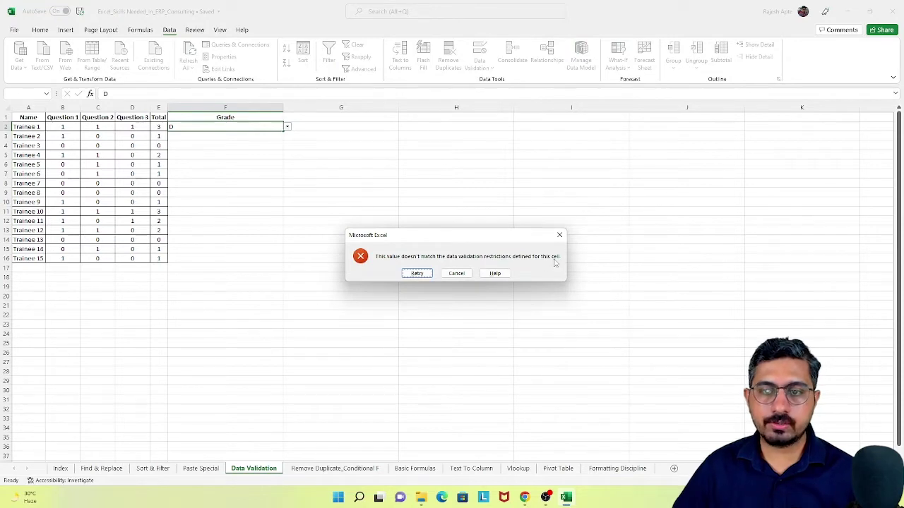
pyautogui.click(464, 275)
pyautogui.click(323, 151)
# Check the dropdown choices in Trainee 1's Grade cell F2 and enter the grade A there
pyautogui.click(262, 129)
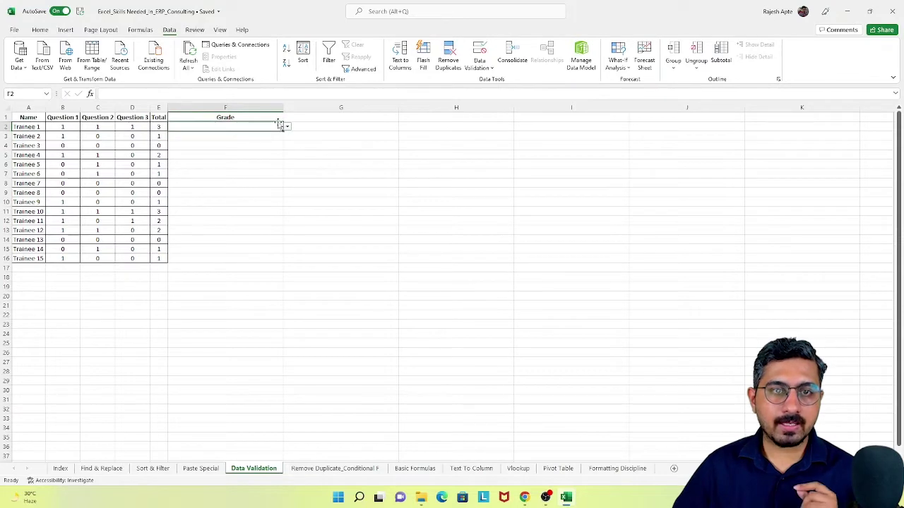
pyautogui.click(287, 127)
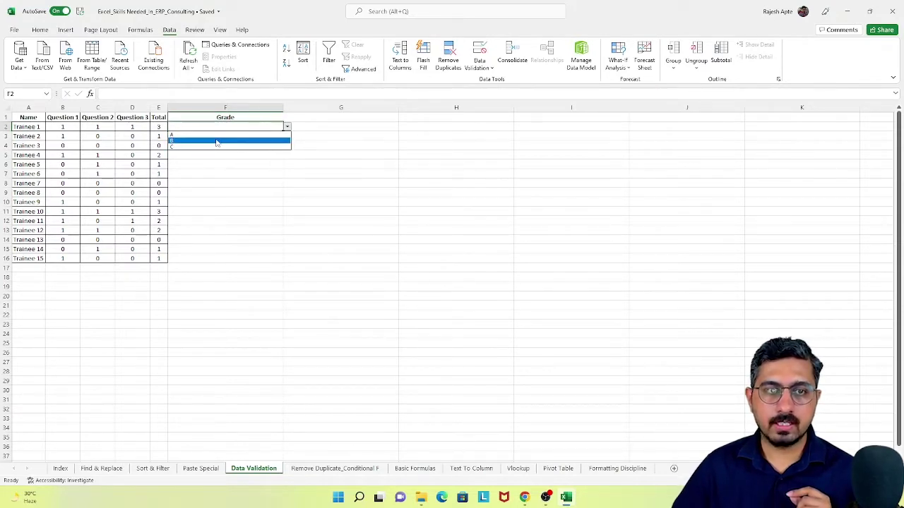
pyautogui.press('Escape')
pyautogui.write('A')
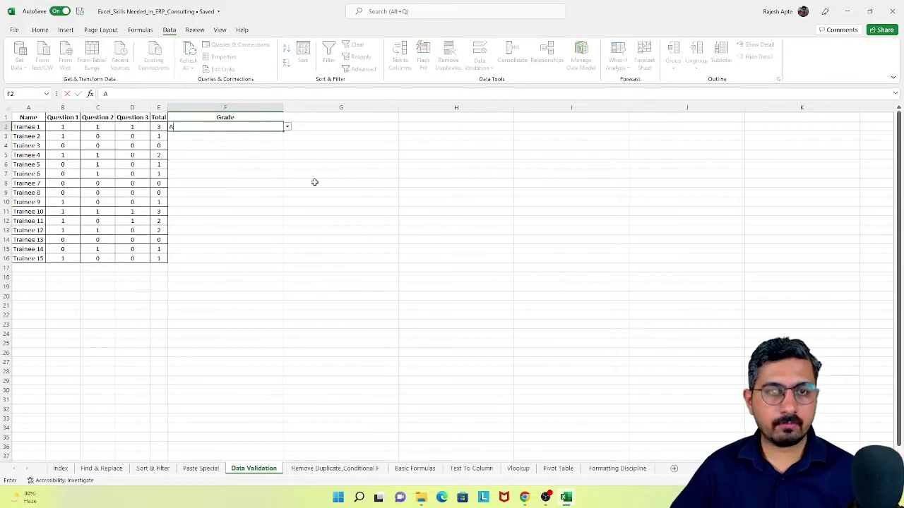
pyautogui.press('Return')
pyautogui.press('Up')
pyautogui.press('Down')
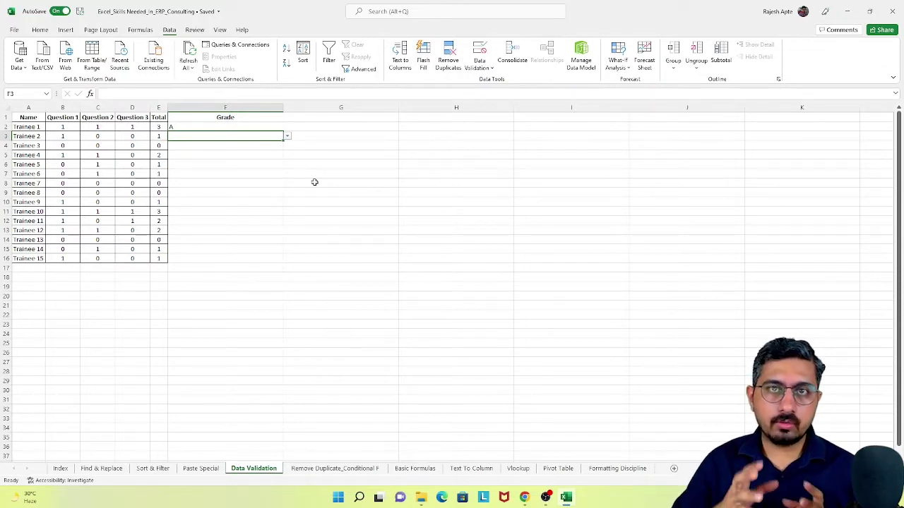
# Enter D in cell G3 and copy it into Grade cell F3 to test whether pasting bypasses the validation
pyautogui.press('Right')
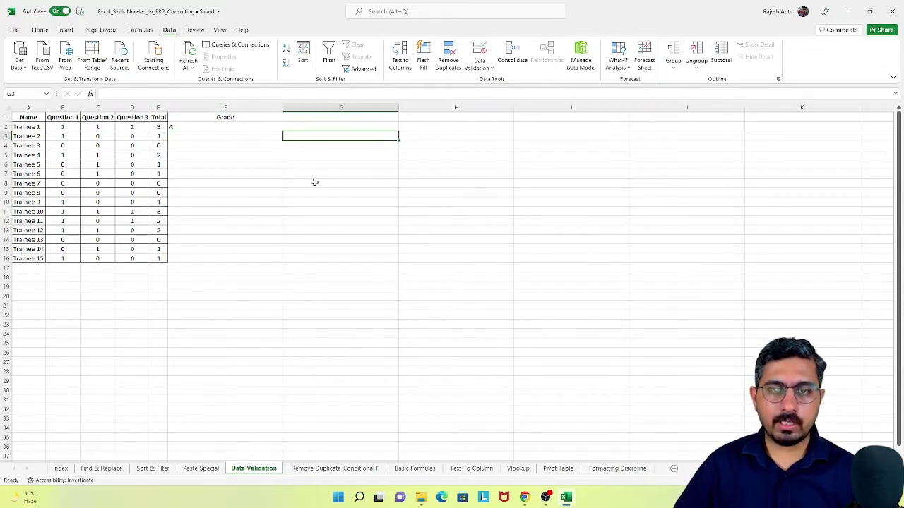
pyautogui.write('D')
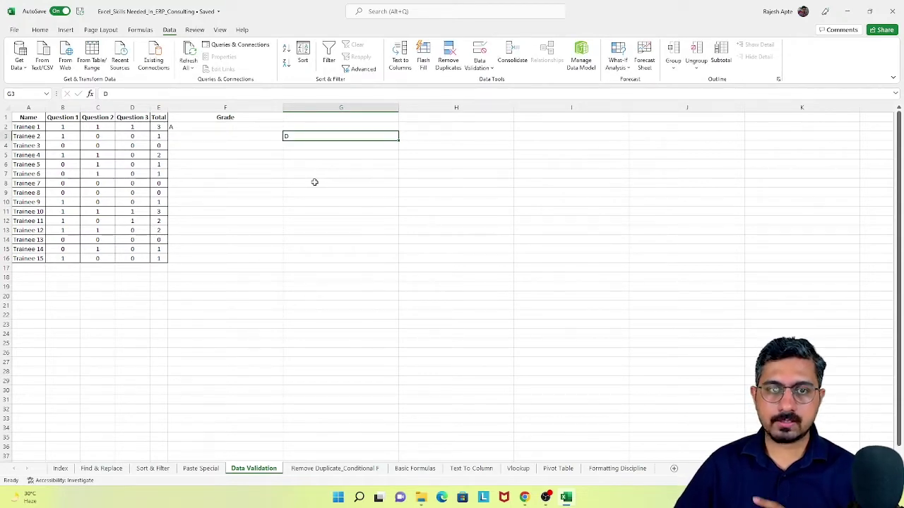
pyautogui.hotkey('ctrl', 'c')
pyautogui.press('Left')
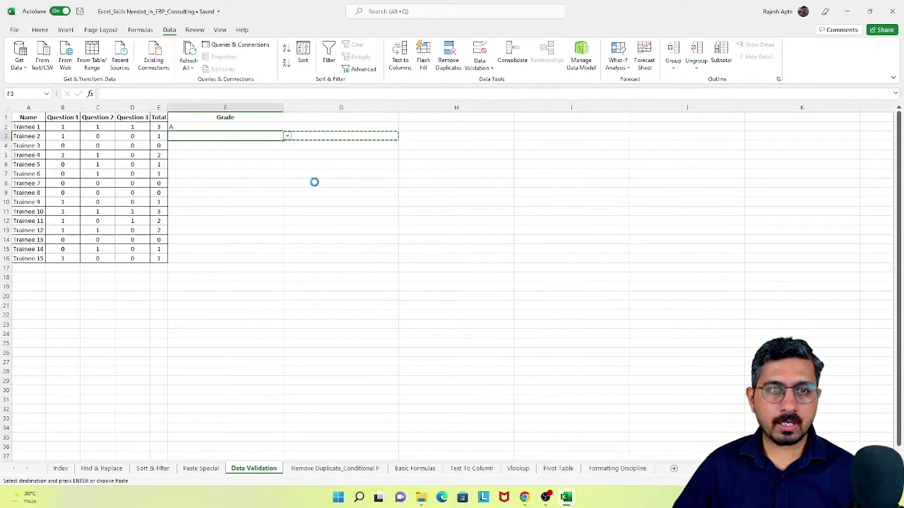
pyautogui.hotkey('ctrl', 'v')
pyautogui.press('Right')
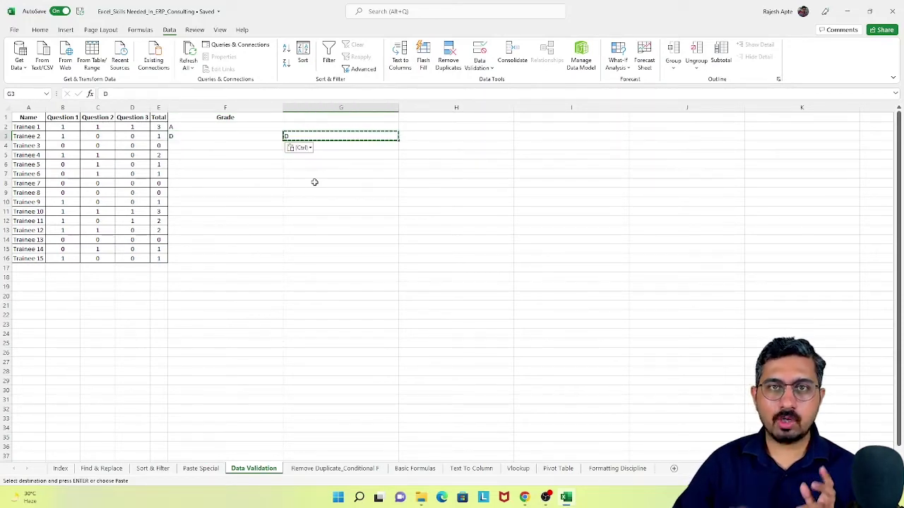
# Clear the test value D from cells F3 and G3
pyautogui.hotkey('shift', 'Left')
pyautogui.hotkey('ctrl', 'v')
pyautogui.press('Delete')
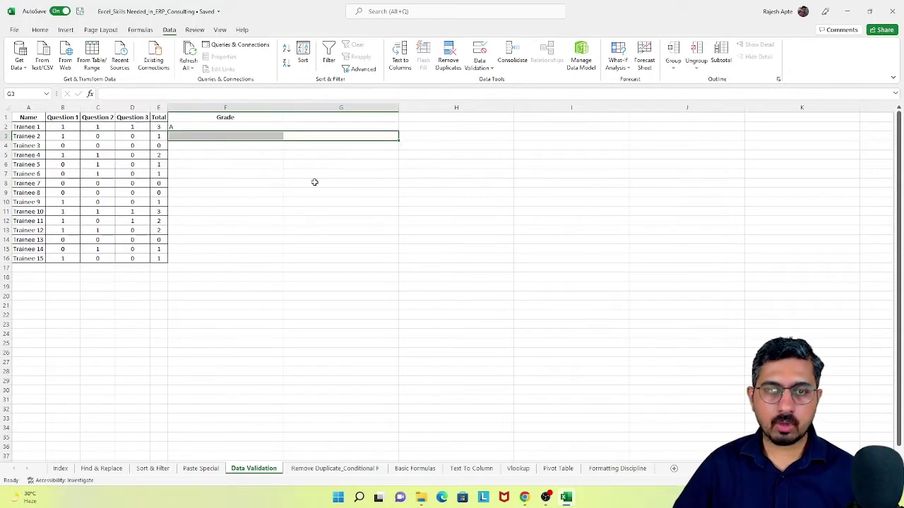
pyautogui.press('Left')
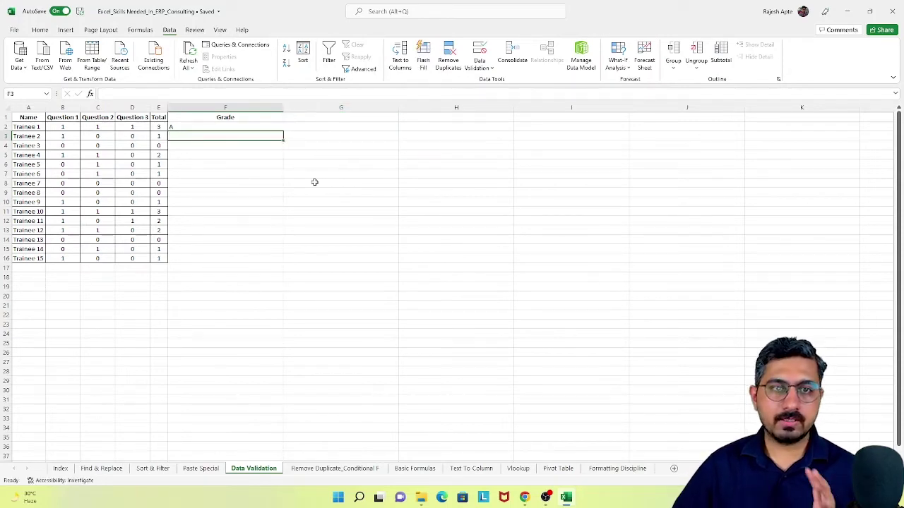
# Examine the list of allowed grades offered in Trainee 3's Grade cell F4
pyautogui.click(274, 146)
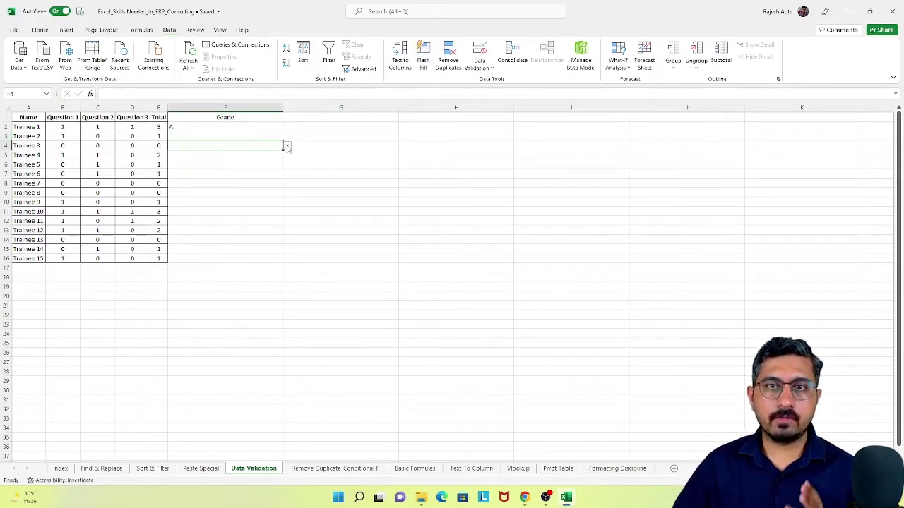
pyautogui.click(287, 146)
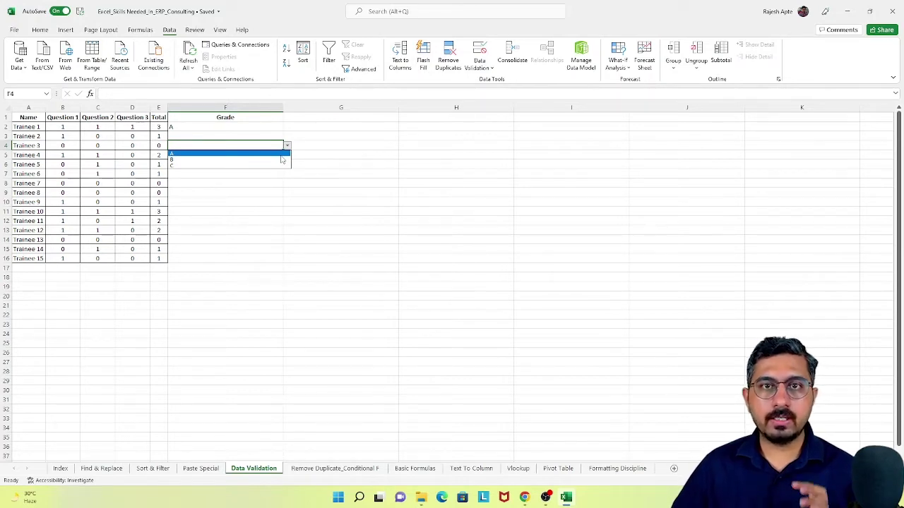
pyautogui.press('Escape')
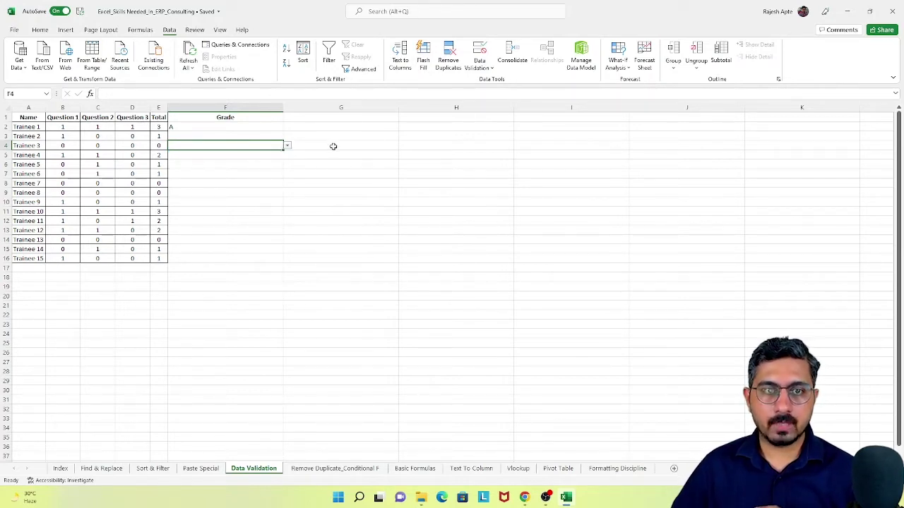
# Clear the grade A from Trainee 1's Grade cell F2
pyautogui.click(237, 126)
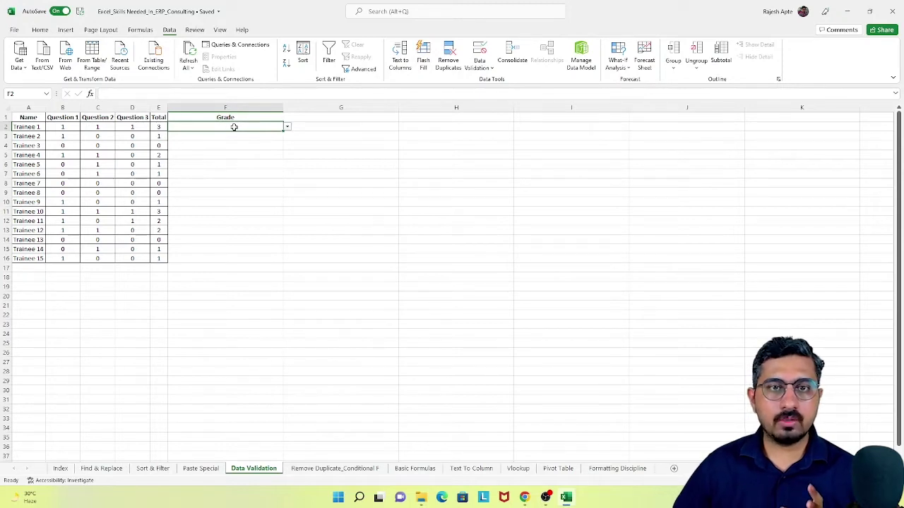
pyautogui.moveTo(234, 126); pyautogui.dragTo(240, 259)
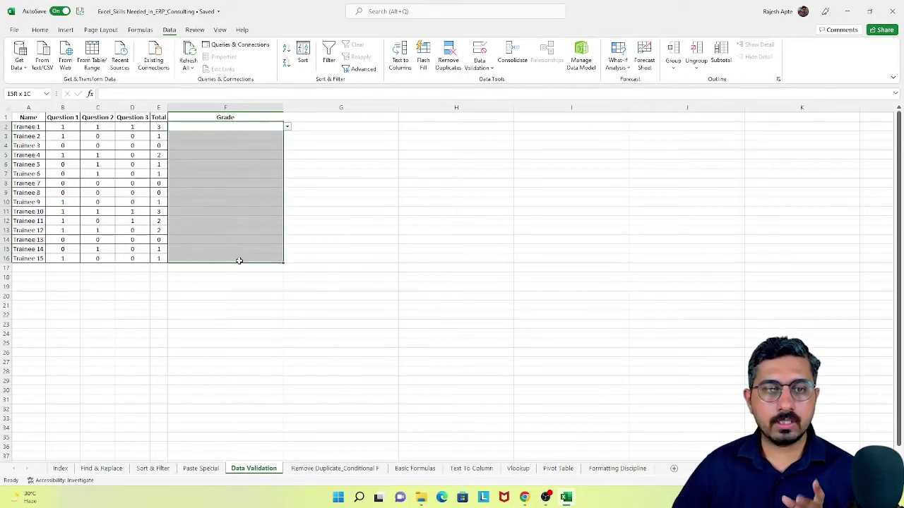
pyautogui.click(474, 54)
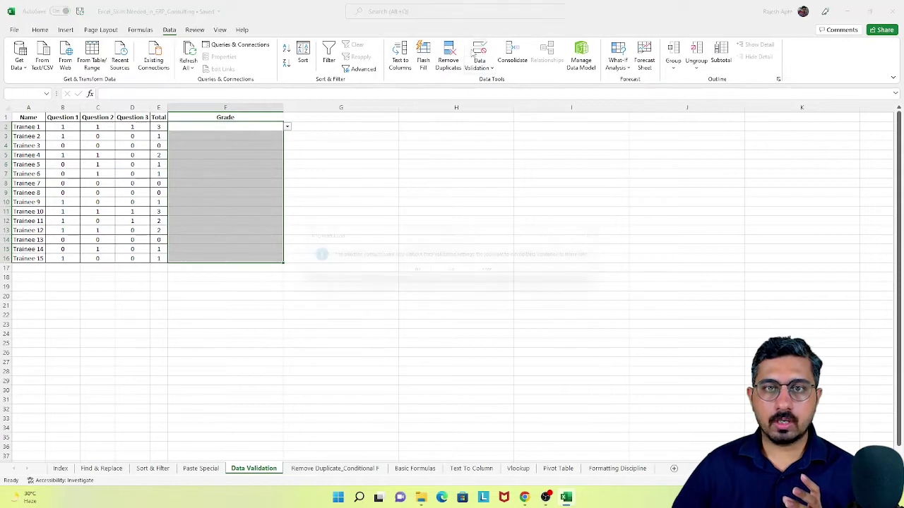
pyautogui.click(417, 273)
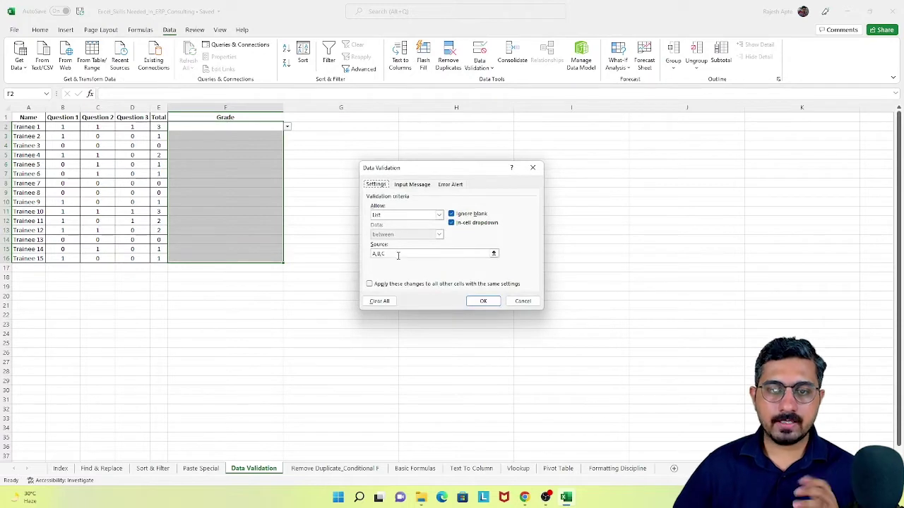
pyautogui.moveTo(397, 256); pyautogui.dragTo(348, 253)
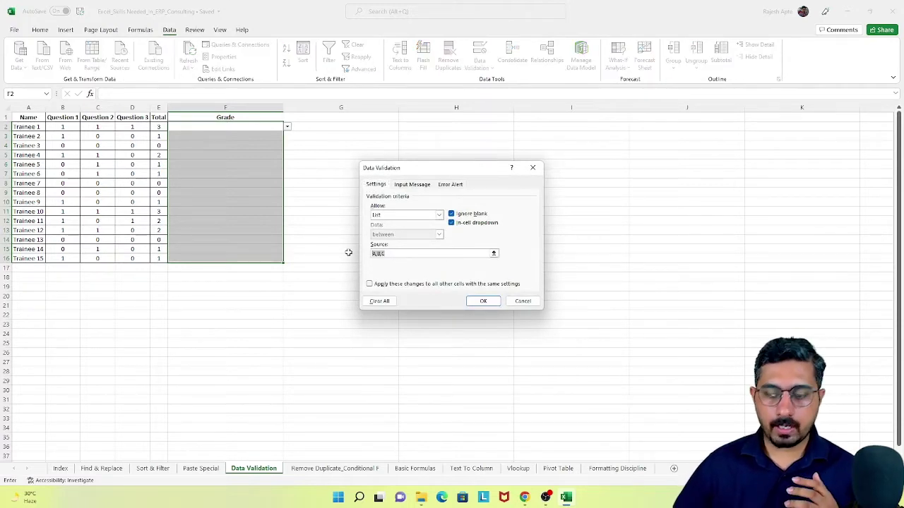
pyautogui.press('BackSpace')
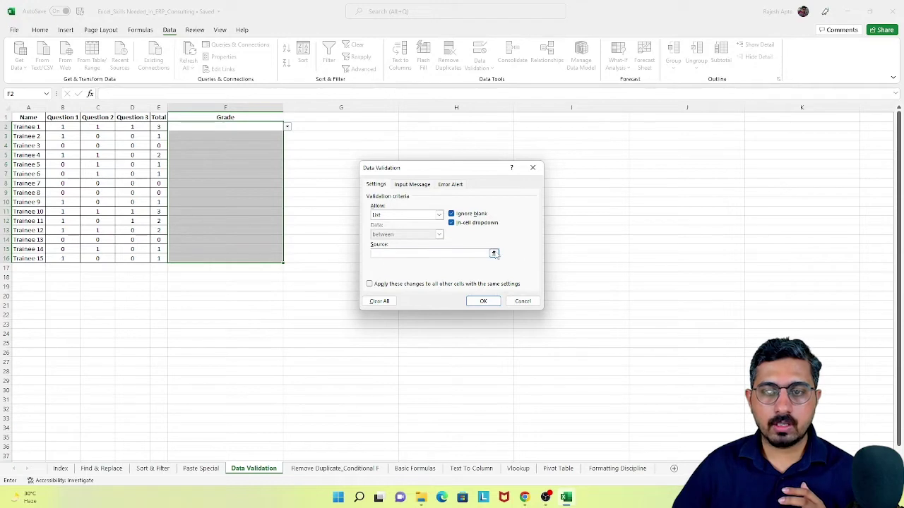
pyautogui.click(523, 301)
pyautogui.click(672, 220)
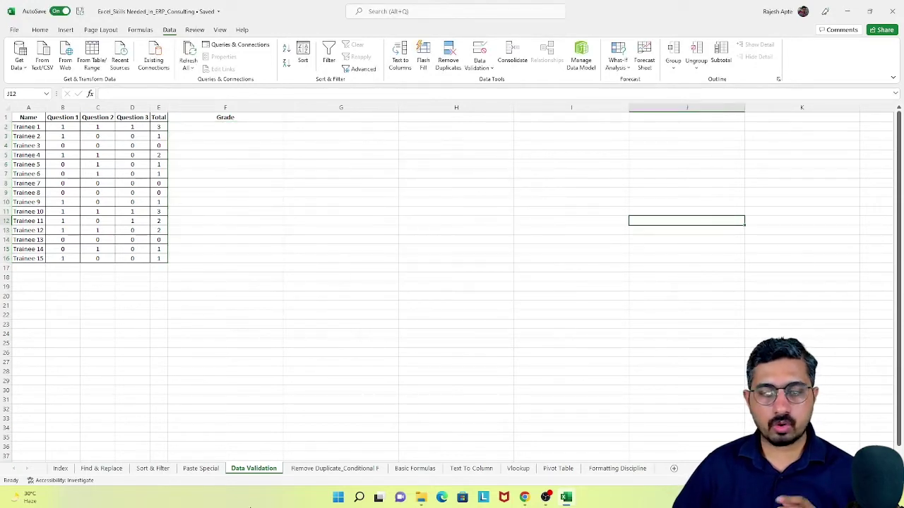
# Add a new worksheet and enter Grade A in its cell D6
pyautogui.click(674, 469)
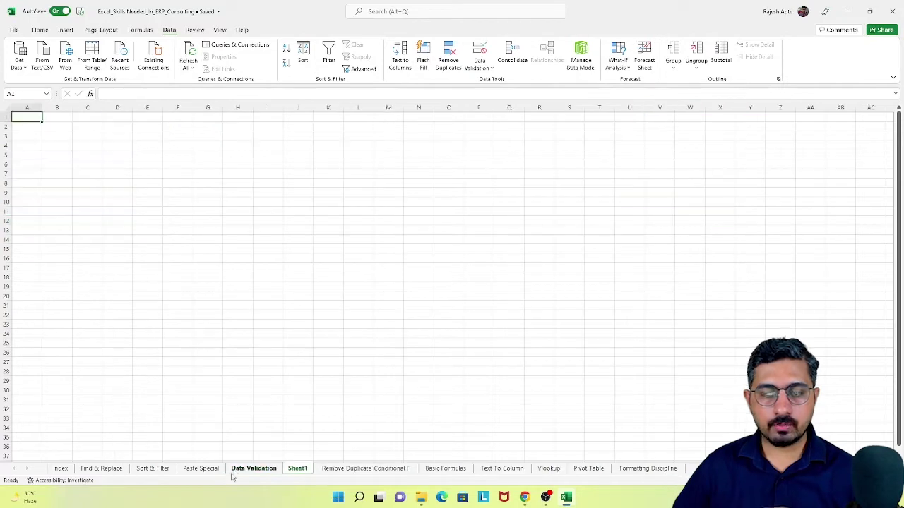
pyautogui.click(122, 163)
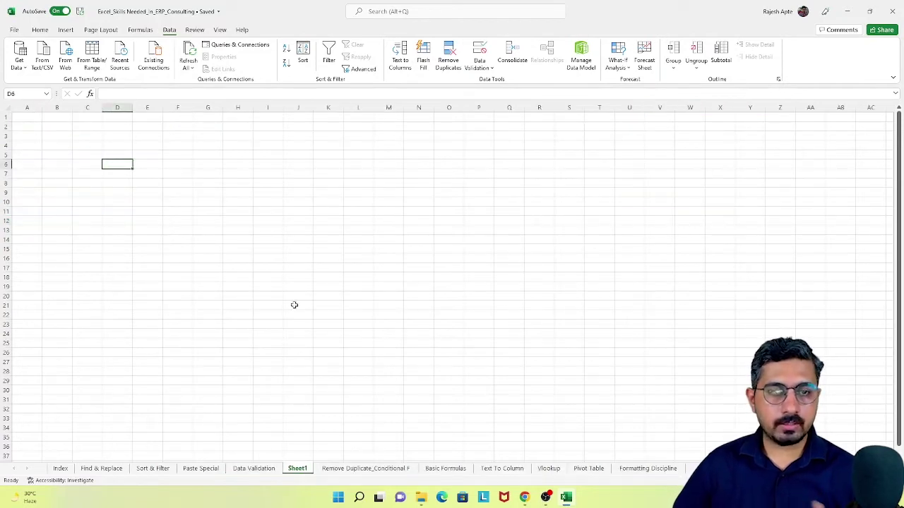
pyautogui.write('Grad')
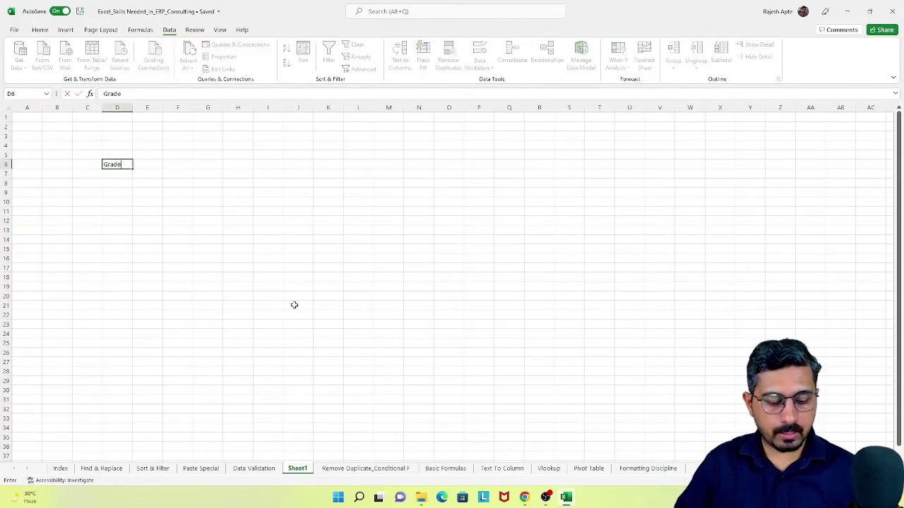
pyautogui.write('e')
pyautogui.press('Return')
pyautogui.press('Up')
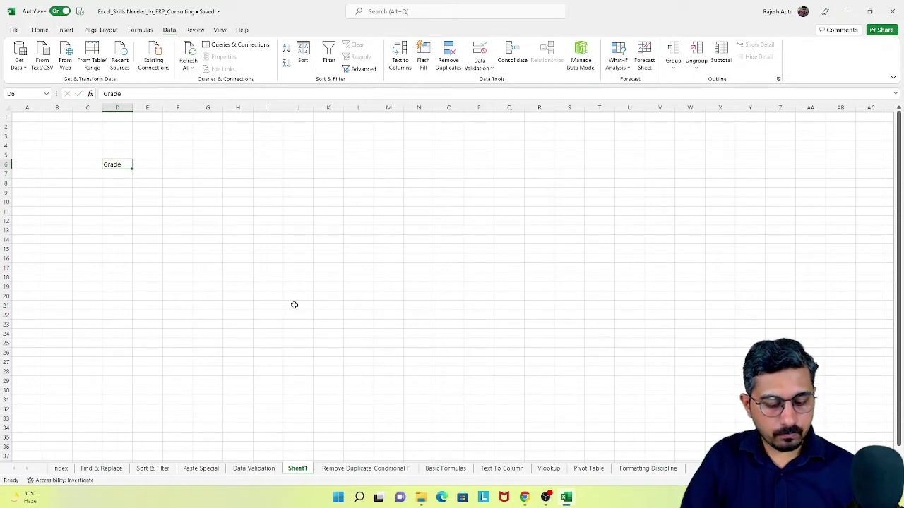
pyautogui.write('Grade A')
pyautogui.press('Return')
# Continue the list below Grade A with Grade B in cell D7 and Grade C in cell D8
pyautogui.write('Grade')
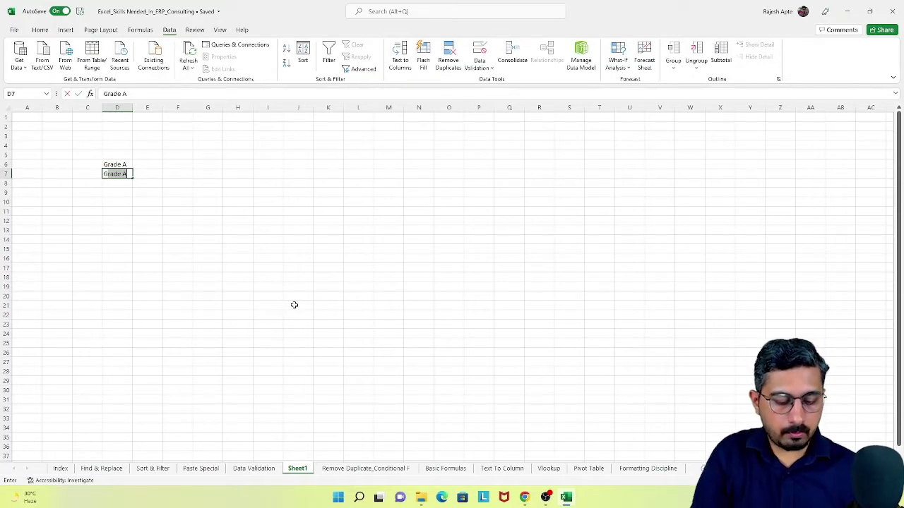
pyautogui.write(' B')
pyautogui.press('Return')
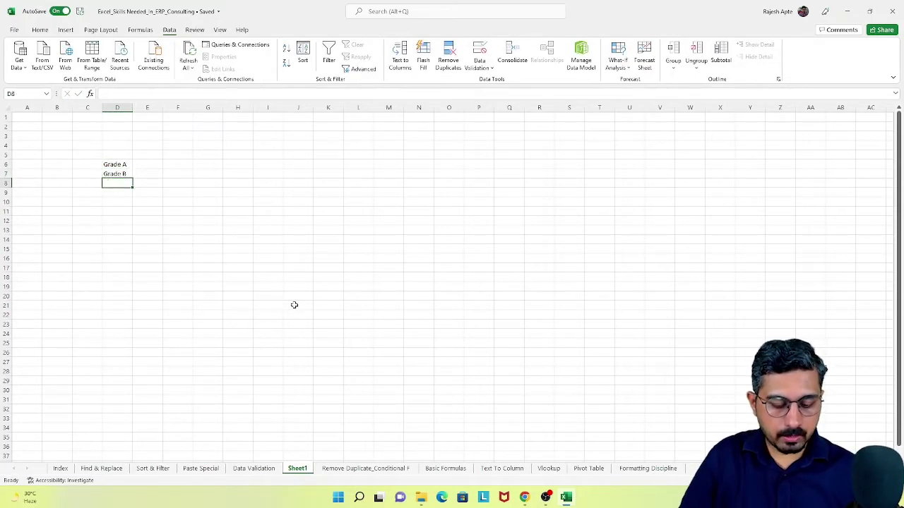
pyautogui.write('Grade')
pyautogui.press('Return')
pyautogui.press('Up')
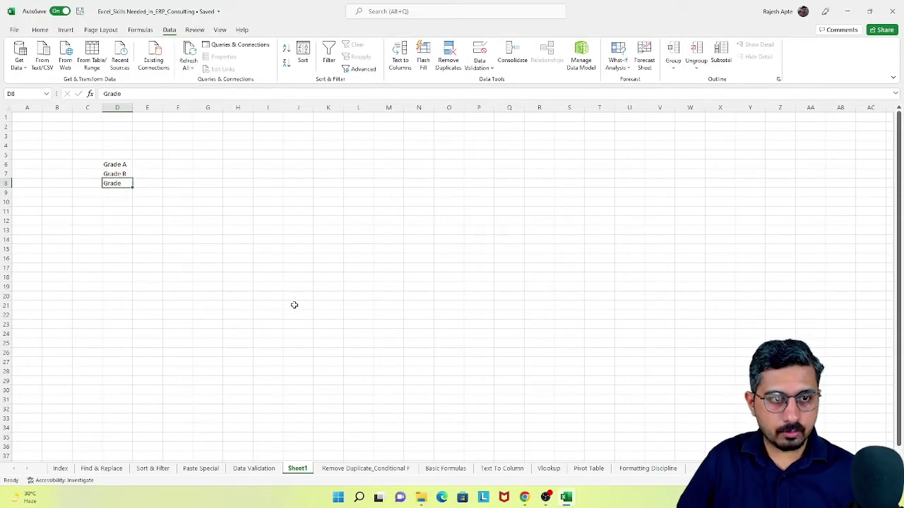
pyautogui.write('Grade C')
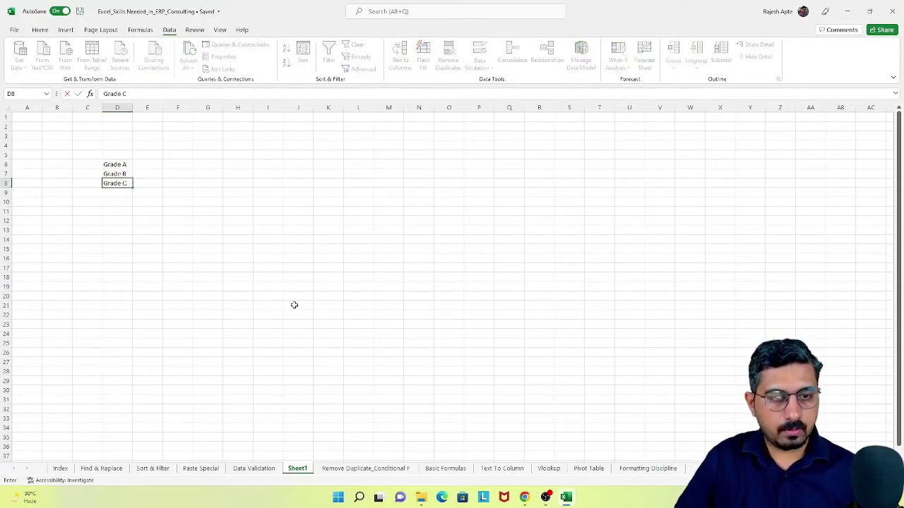
pyautogui.press('Return')
pyautogui.press('Up')
pyautogui.press('Up')
pyautogui.press('Up')
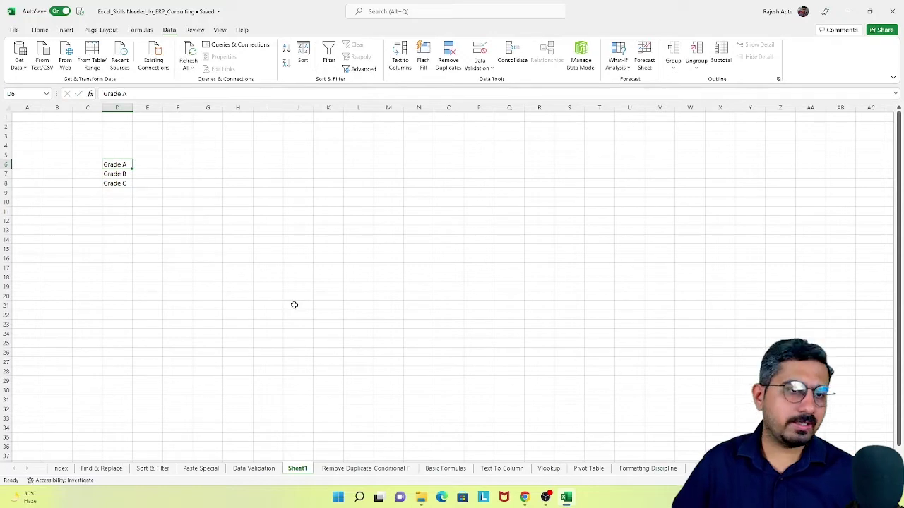
pyautogui.keyDown('shift'); pyautogui.click(111, 334); pyautogui.keyUp('shift')
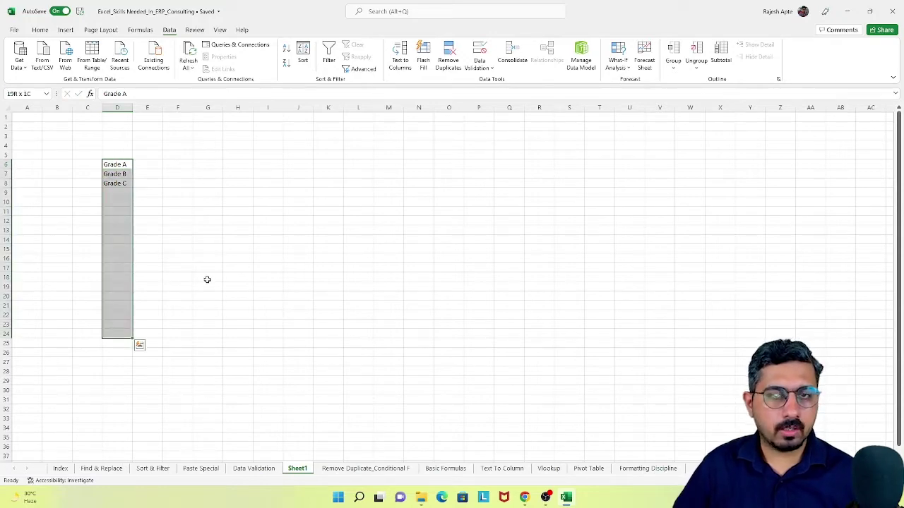
# Replace the list source in the validation of the whole Grade column F on the Data Validation sheet with Sheet1 cells D6:D8
pyautogui.click(253, 468)
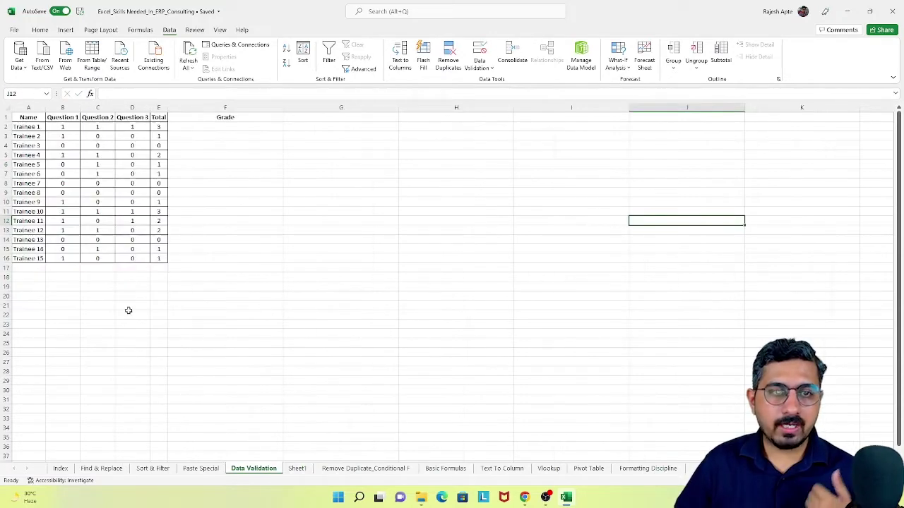
pyautogui.click(226, 108)
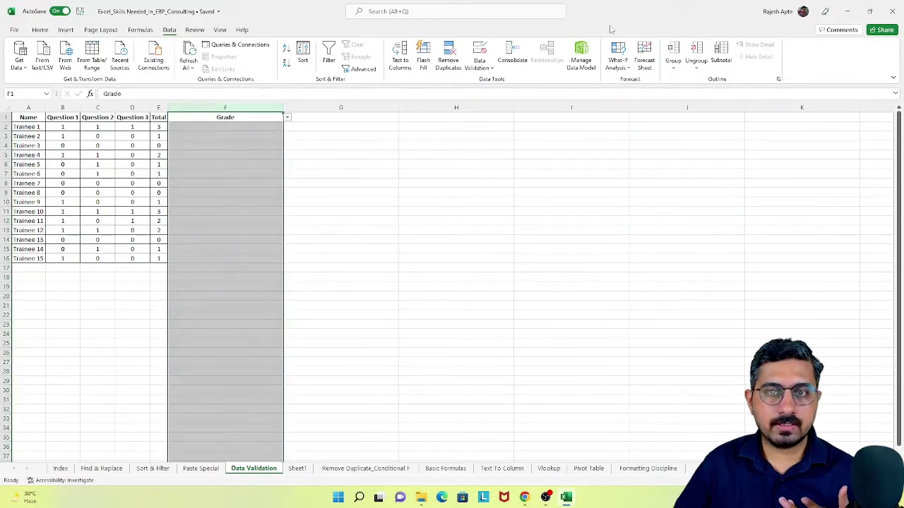
pyautogui.click(479, 53)
pyautogui.click(416, 273)
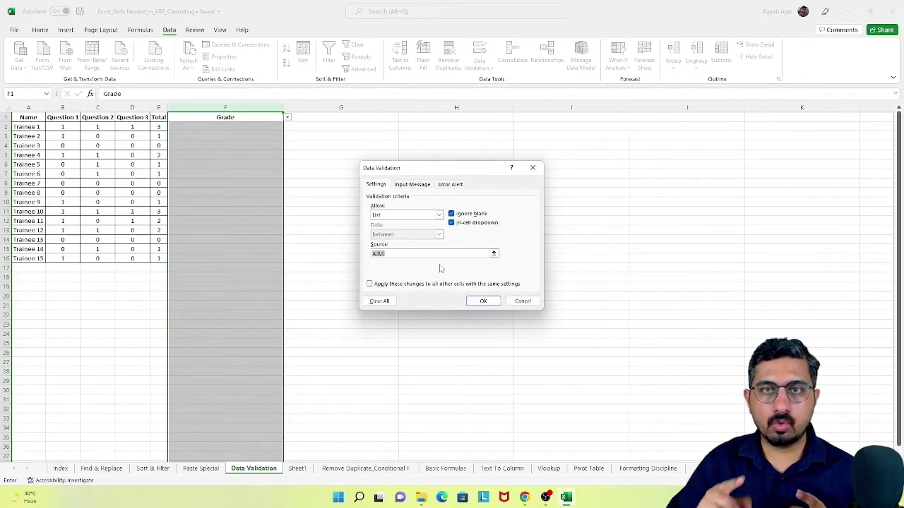
pyautogui.press('BackSpace')
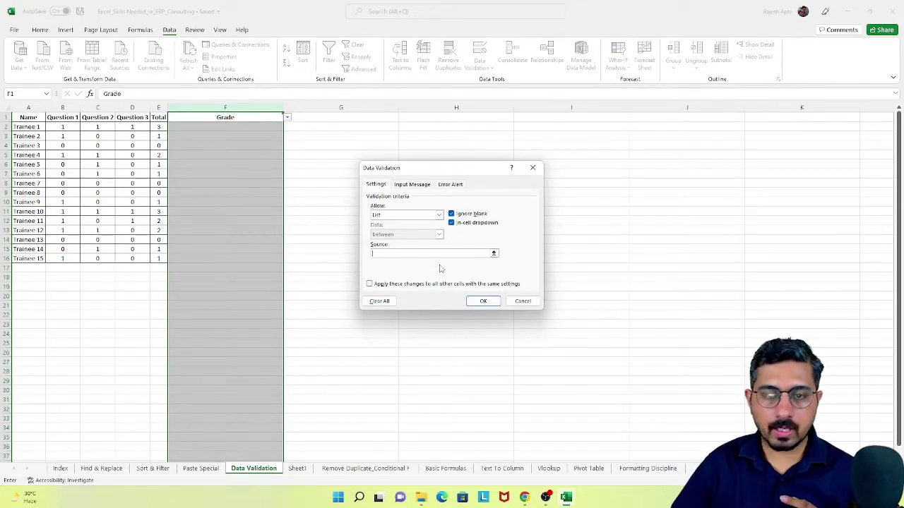
pyautogui.click(494, 253)
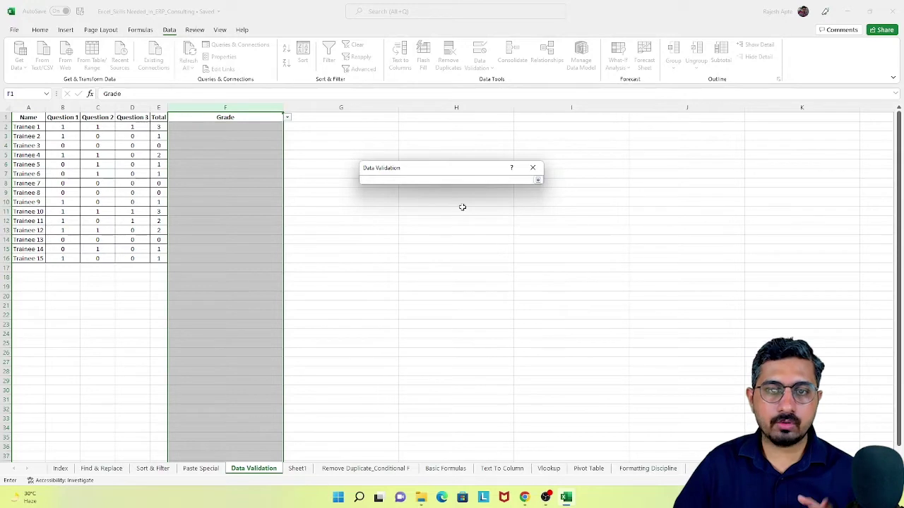
pyautogui.click(297, 469)
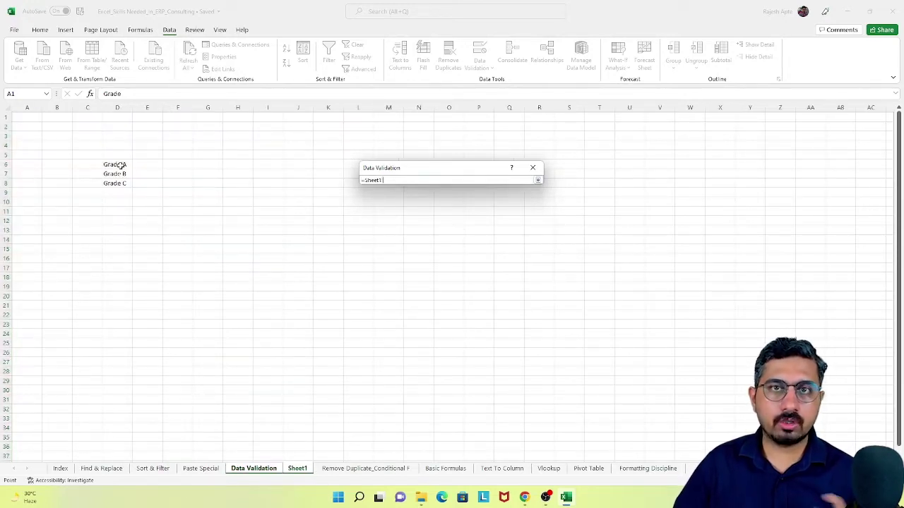
pyautogui.moveTo(120, 164); pyautogui.dragTo(121, 212)
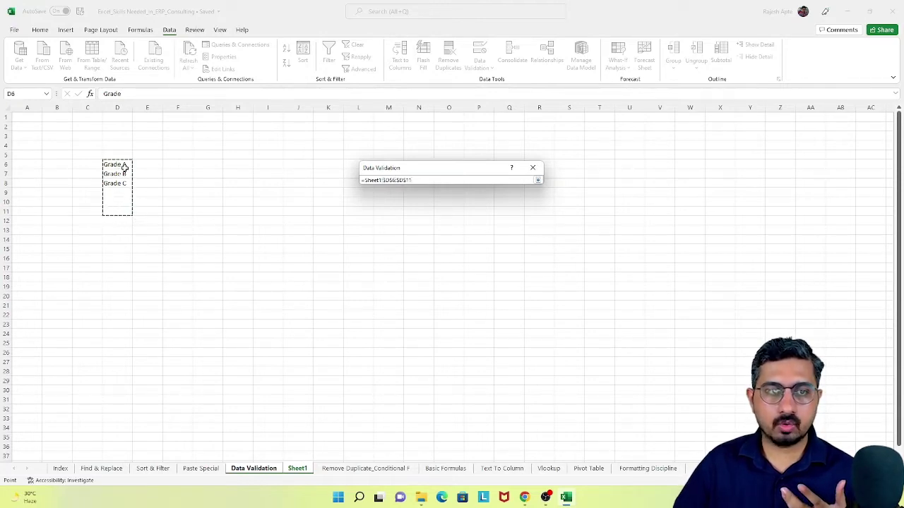
pyautogui.moveTo(125, 168)
pyautogui.mouseDown()
pyautogui.moveTo(129, 195)
pyautogui.moveTo(207, 281)
pyautogui.moveTo(121, 239)
pyautogui.moveTo(125, 183)
pyautogui.mouseUp()
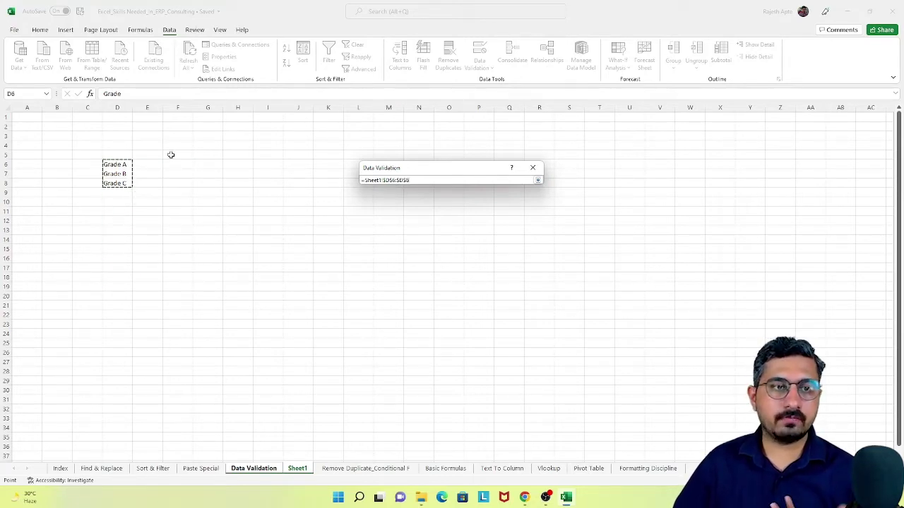
pyautogui.click(537, 180)
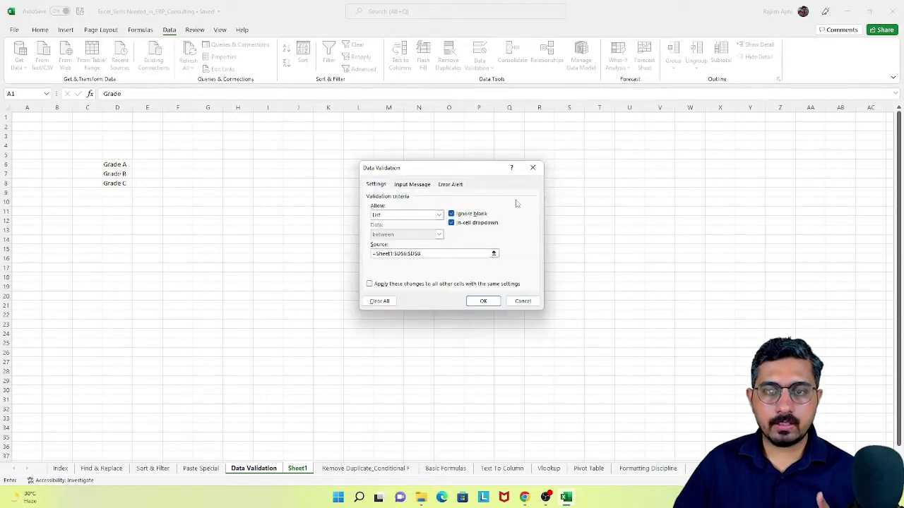
pyautogui.click(483, 301)
# Examine the dropdown choices offered in Trainee 1's Grade cell F2
pyautogui.click(267, 125)
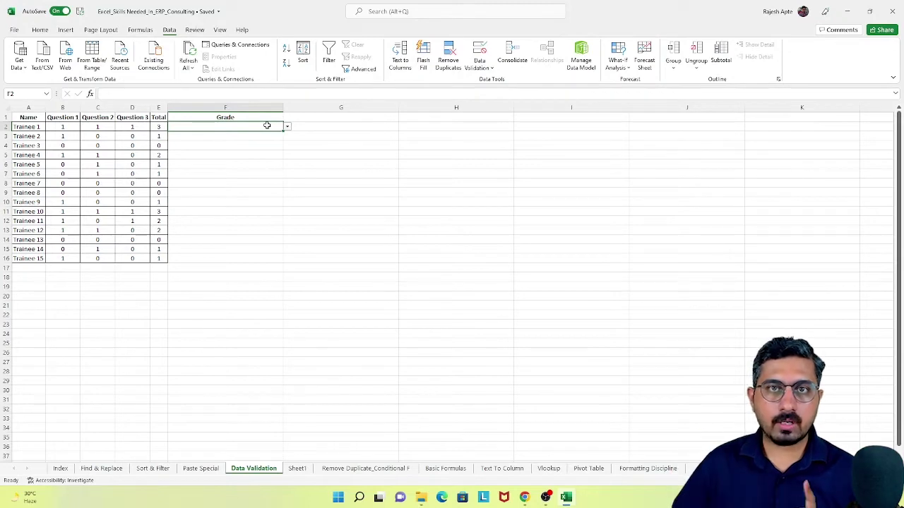
pyautogui.click(288, 127)
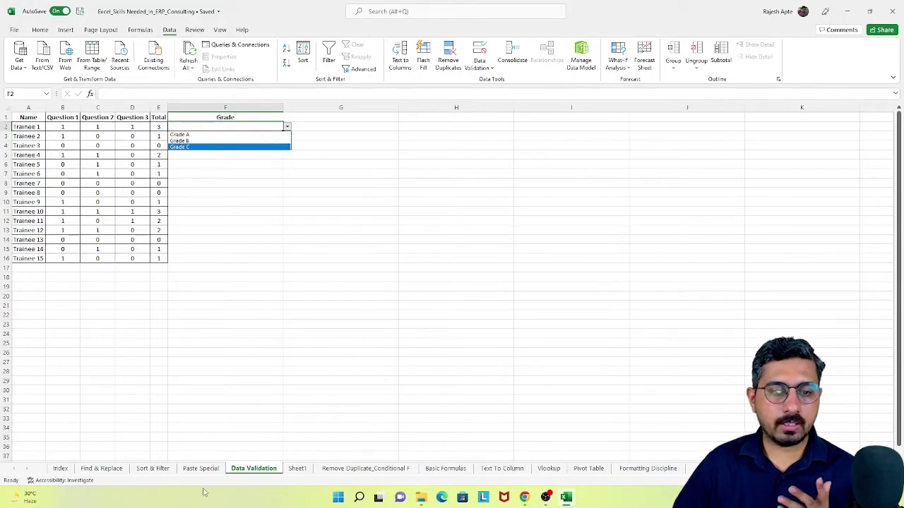
pyautogui.click(296, 473)
# Change the source list entry in Sheet1 cell D7 to Grade D
pyautogui.click(296, 470)
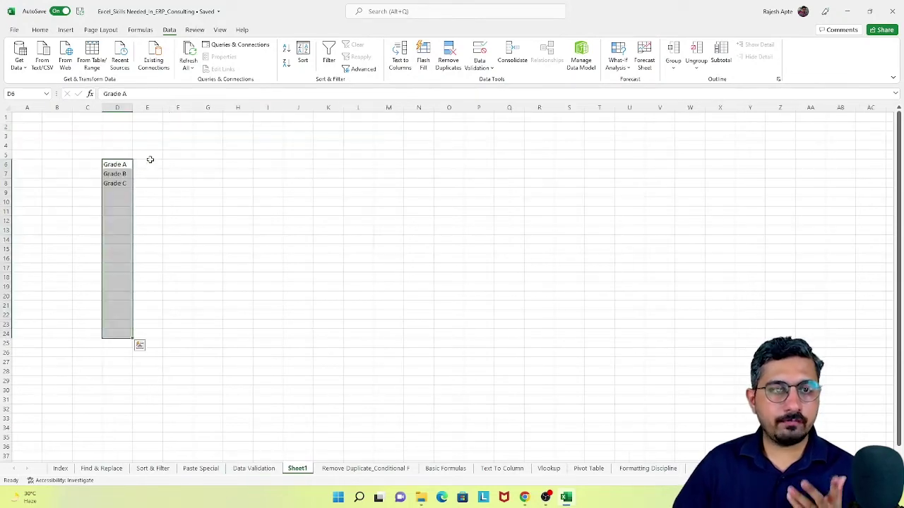
pyautogui.click(121, 173)
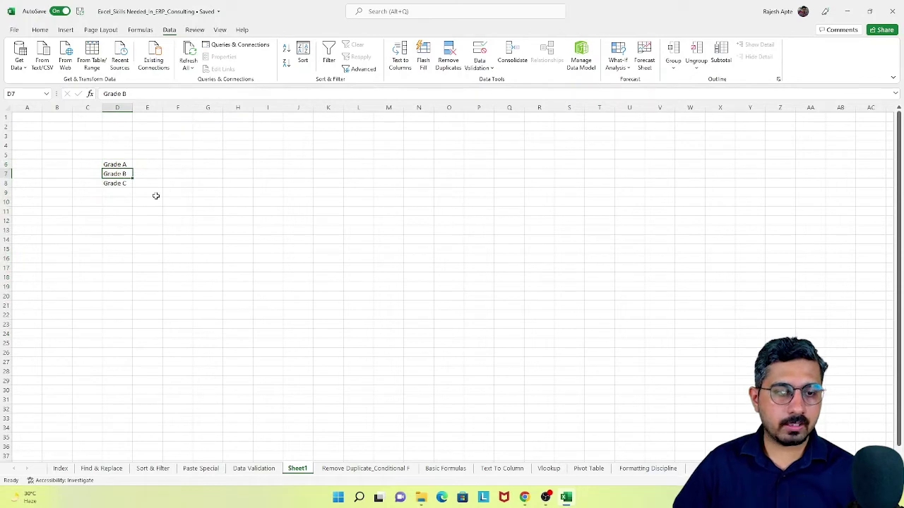
pyautogui.write('Grad')
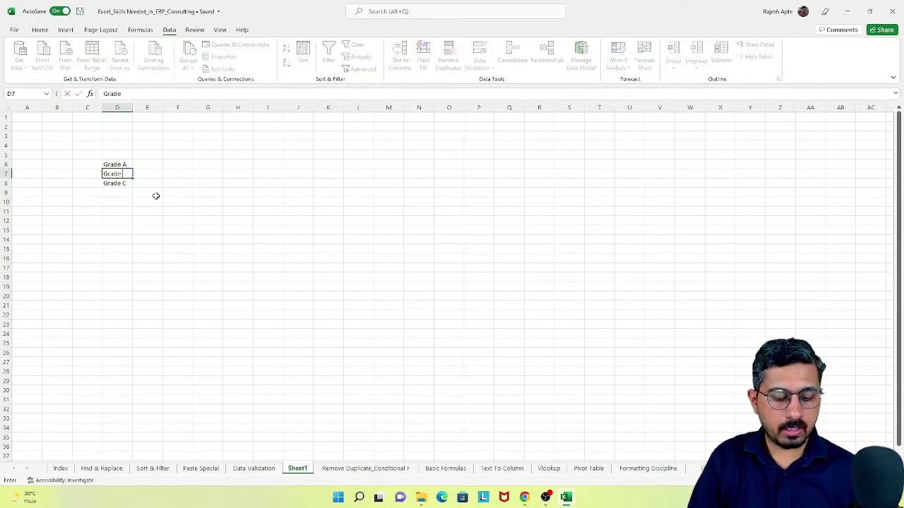
pyautogui.hotkey('ctrl', 'Return')
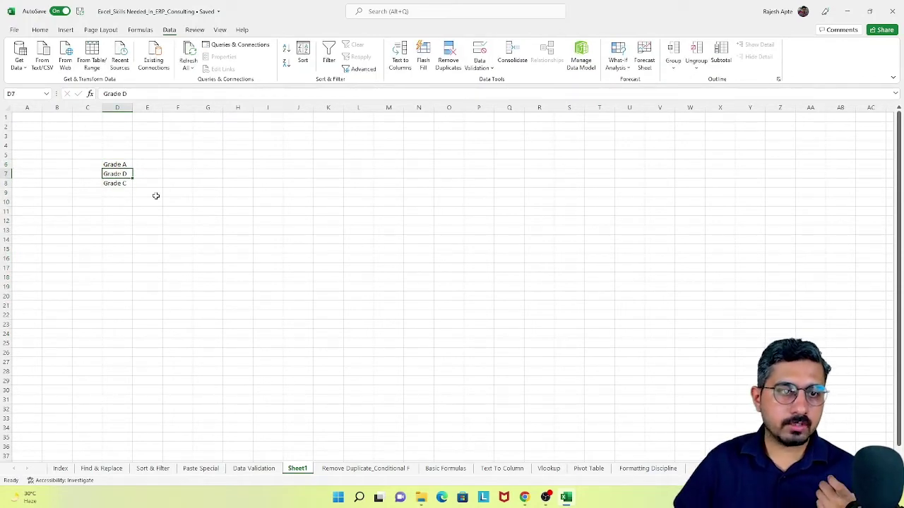
# Check on the Data Validation sheet whether the dropdown in Grade cell F2 follows the edited source list
pyautogui.click(257, 470)
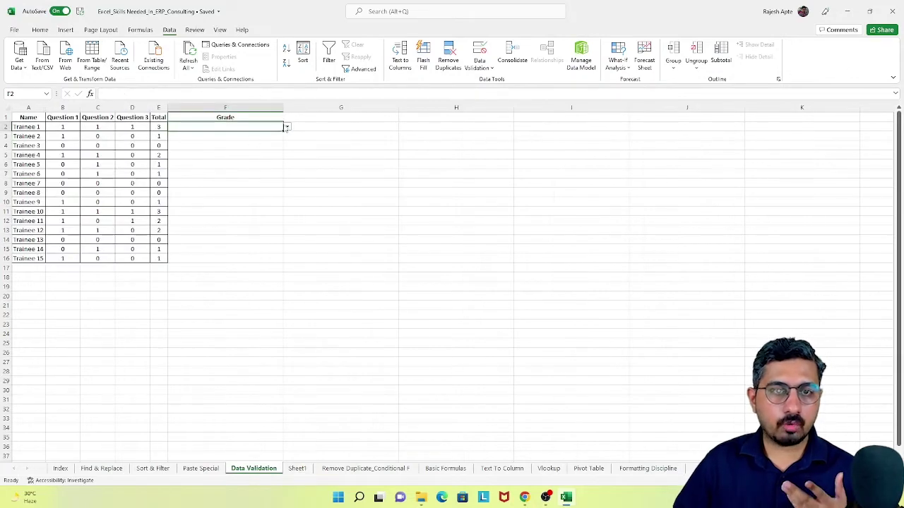
pyautogui.click(287, 126)
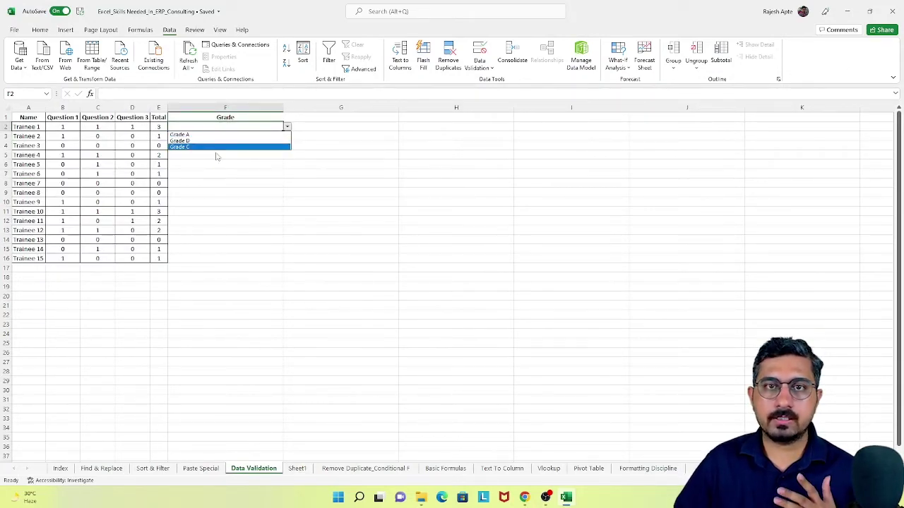
pyautogui.press('Escape')
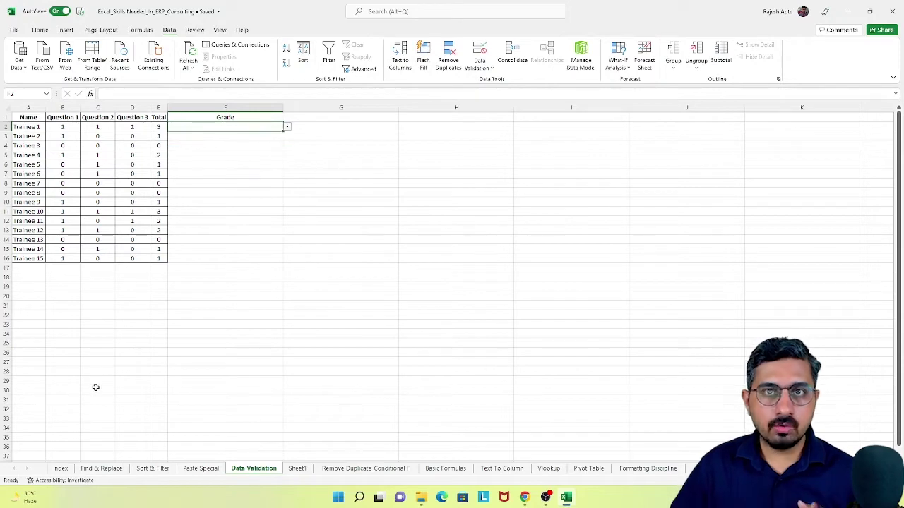
# Review the fifth skill on the Index sheet, then examine the trainee table and its Batch column on the Remove Duplicate_Conditional F sheet
pyautogui.click(60, 469)
pyautogui.press('Down')
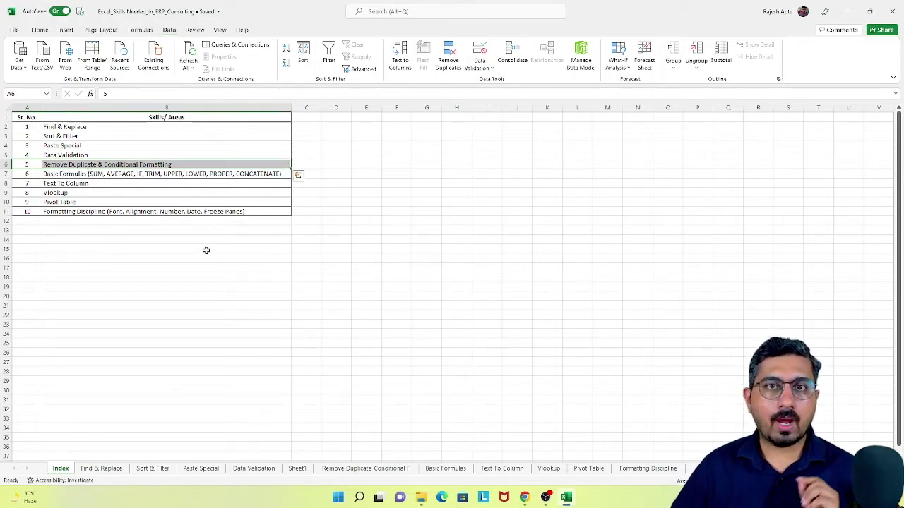
pyautogui.click(390, 471)
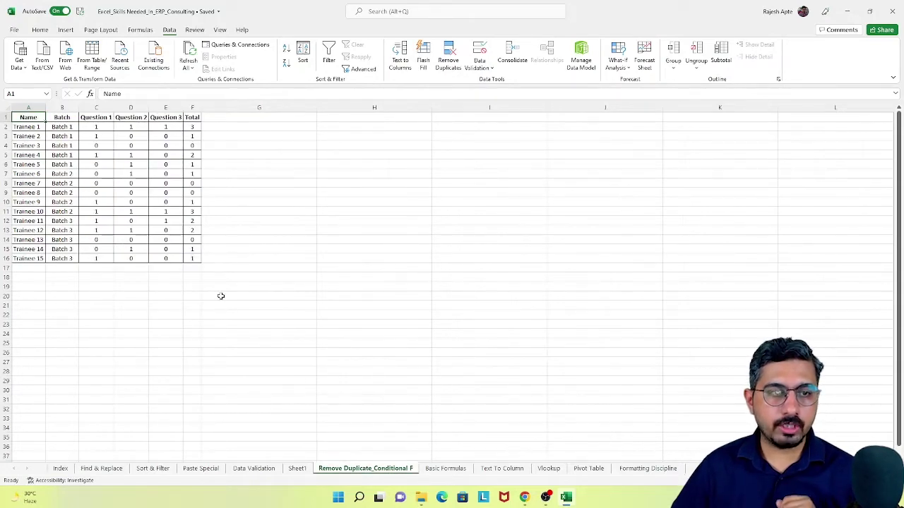
pyautogui.moveTo(34, 118); pyautogui.dragTo(193, 256)
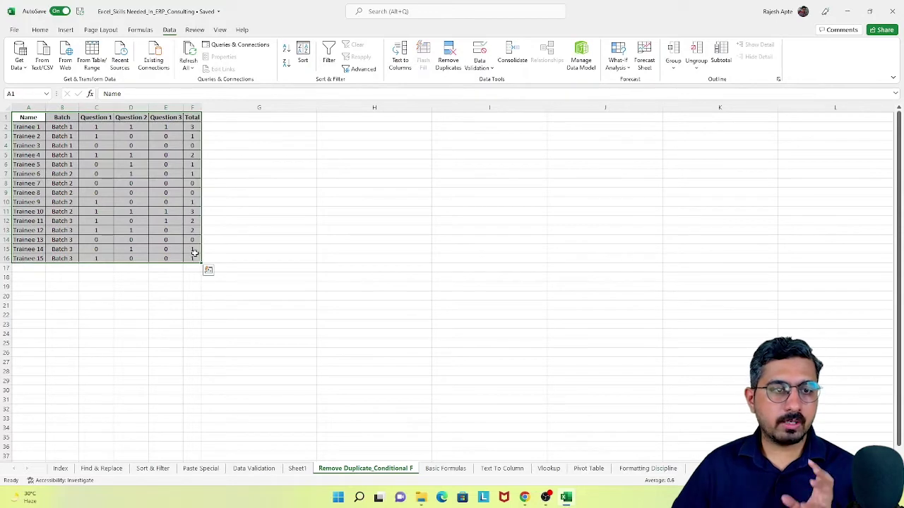
pyautogui.click(70, 108)
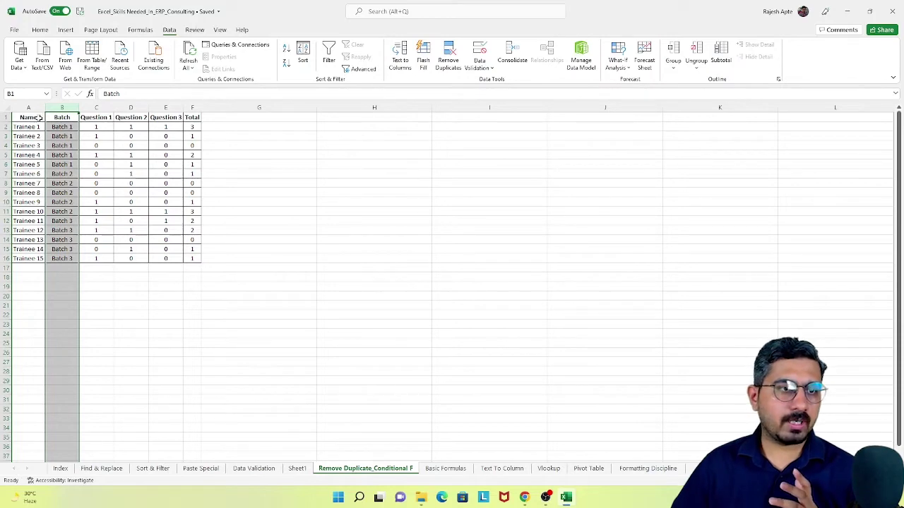
pyautogui.moveTo(37, 118); pyautogui.dragTo(199, 366)
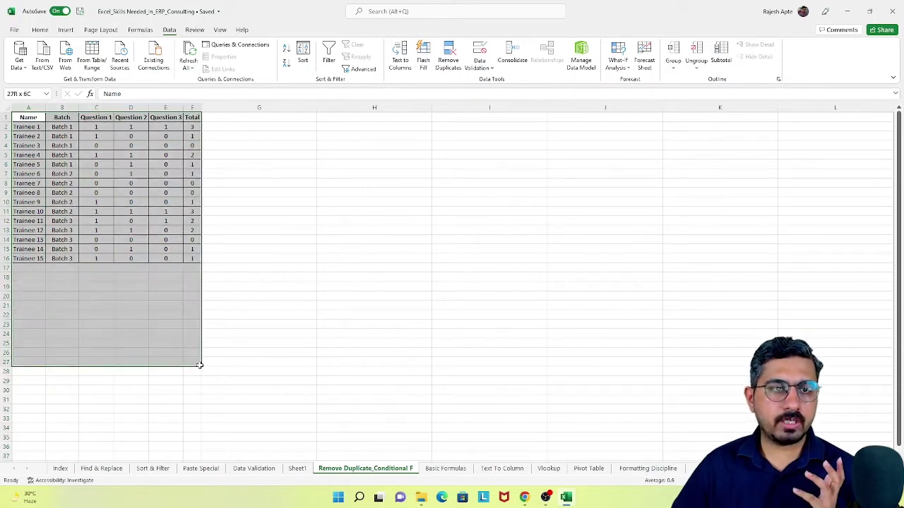
# Copy the whole Batch column B into column H on the Remove Duplicate_Conditional F sheet
pyautogui.click(62, 108)
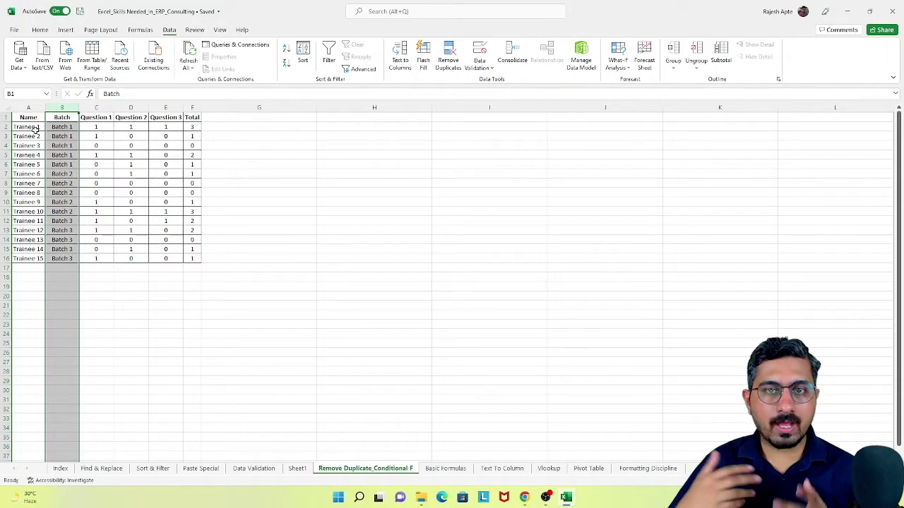
pyautogui.hotkey('ctrl', 'c')
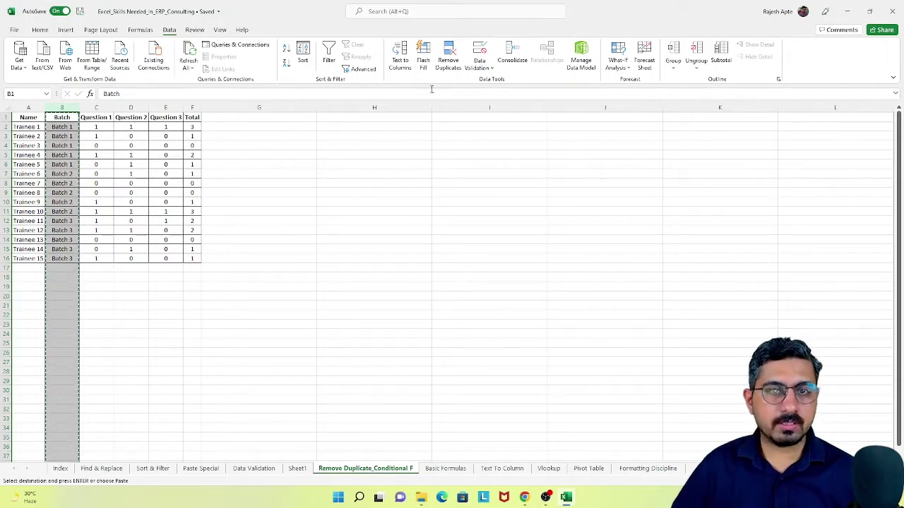
pyautogui.click(397, 107)
pyautogui.hotkey('ctrl', 'v')
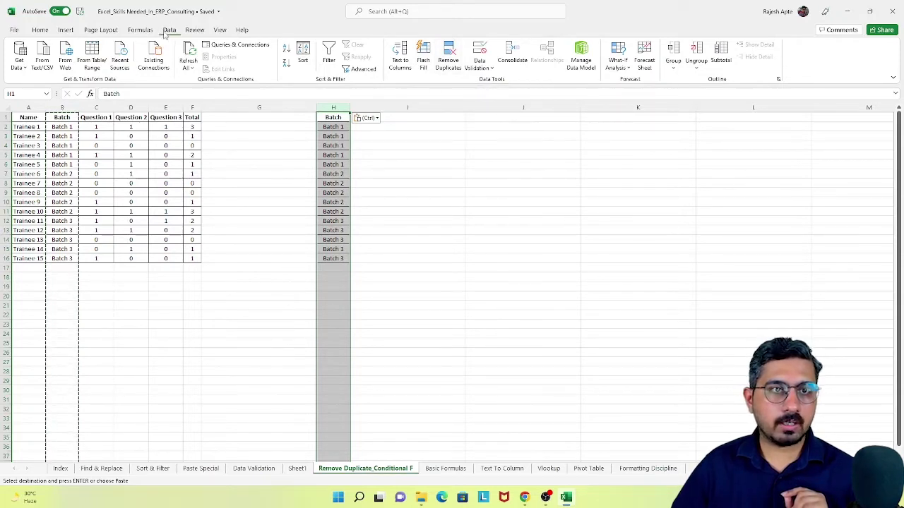
# Remove the duplicate values from the copied Batch list in column H, treating the first row as a header
pyautogui.click(457, 65)
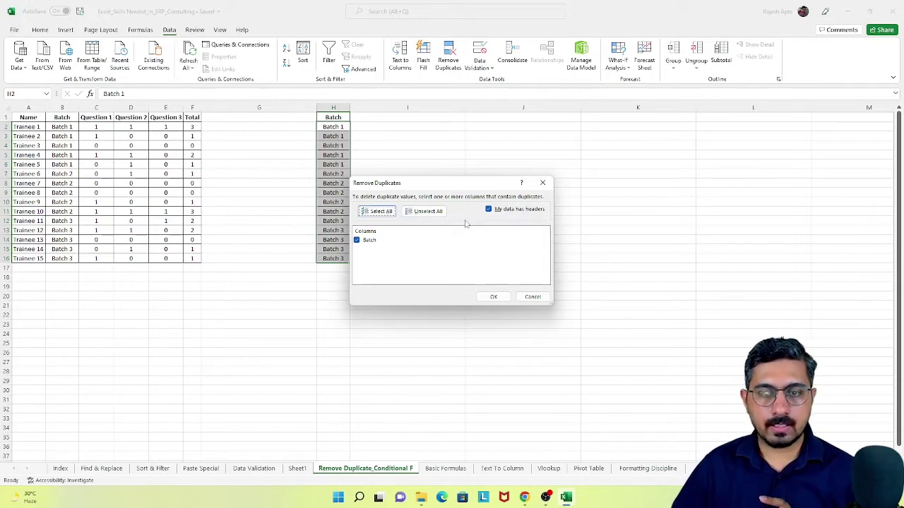
pyautogui.click(496, 296)
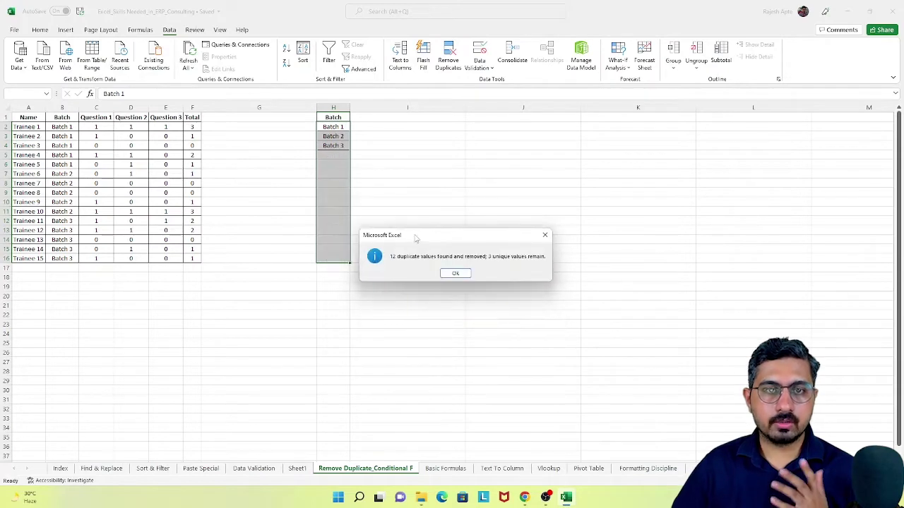
pyautogui.click(457, 274)
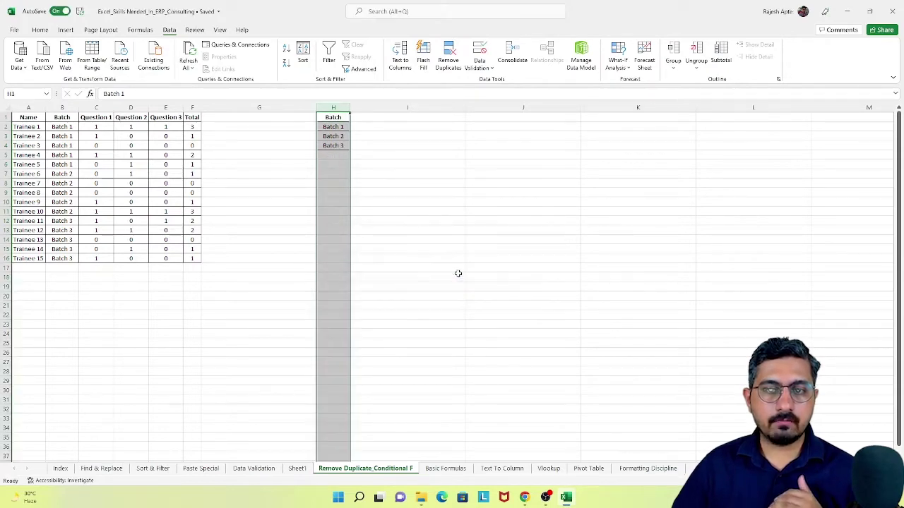
# Compare the deduplicated batch list in H2:H4 with the original Batch values in B2:B16
pyautogui.click(333, 175)
pyautogui.click(338, 127)
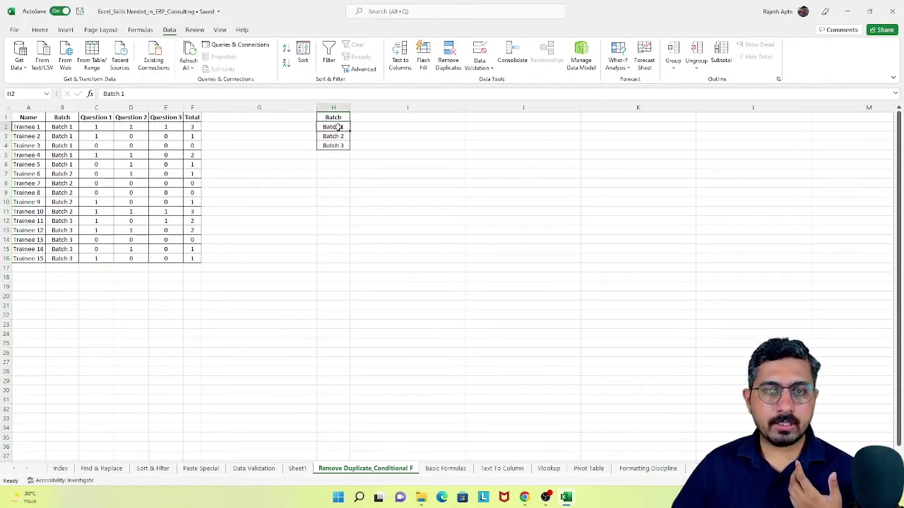
pyautogui.moveTo(338, 128); pyautogui.dragTo(342, 146)
pyautogui.click(68, 127)
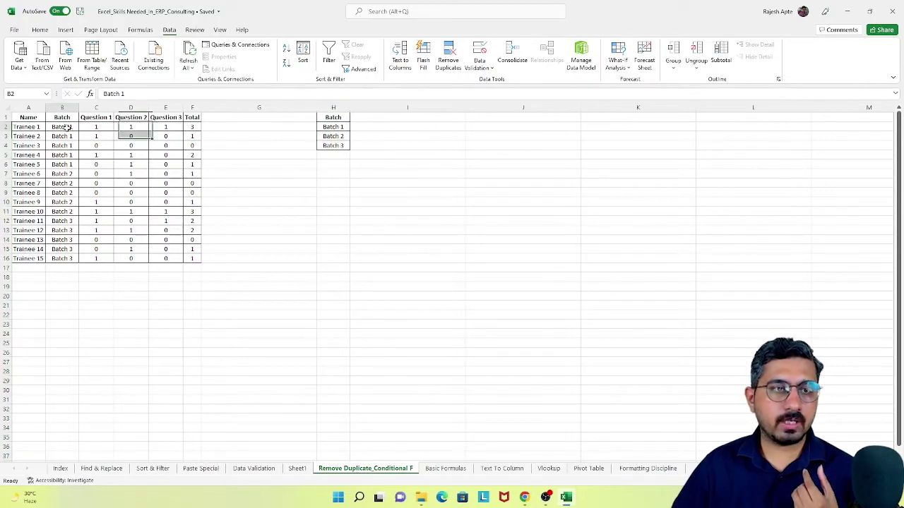
pyautogui.moveTo(67, 128); pyautogui.dragTo(70, 259)
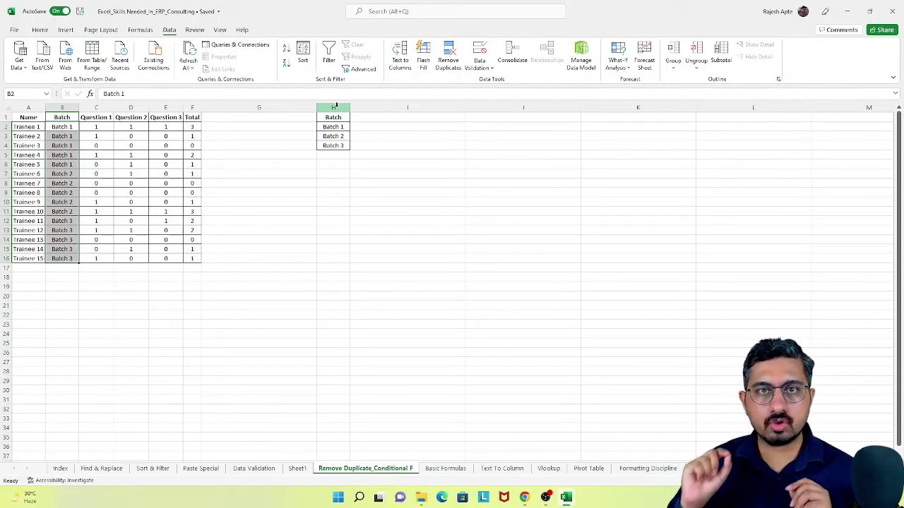
# Delete the whole column H holding the copied Batch list
pyautogui.click(337, 105)
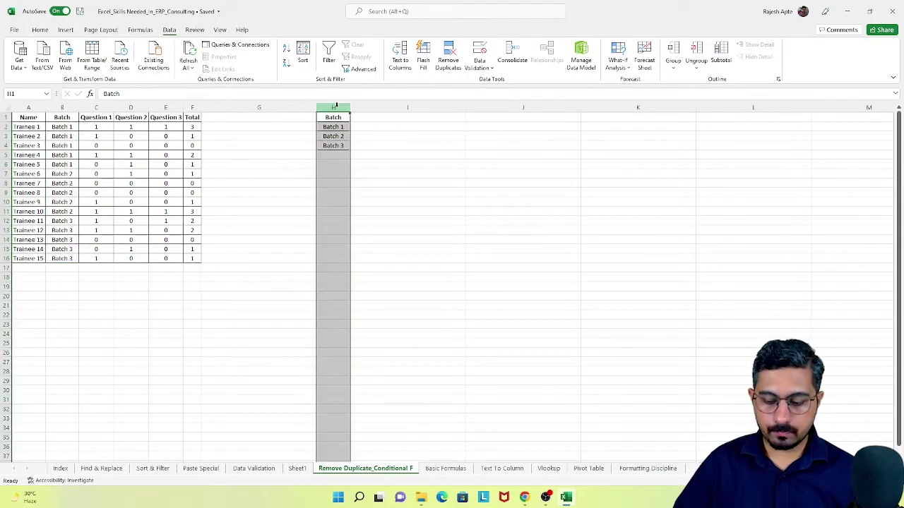
pyautogui.hotkey('ctrl', '-')
pyautogui.click(241, 249)
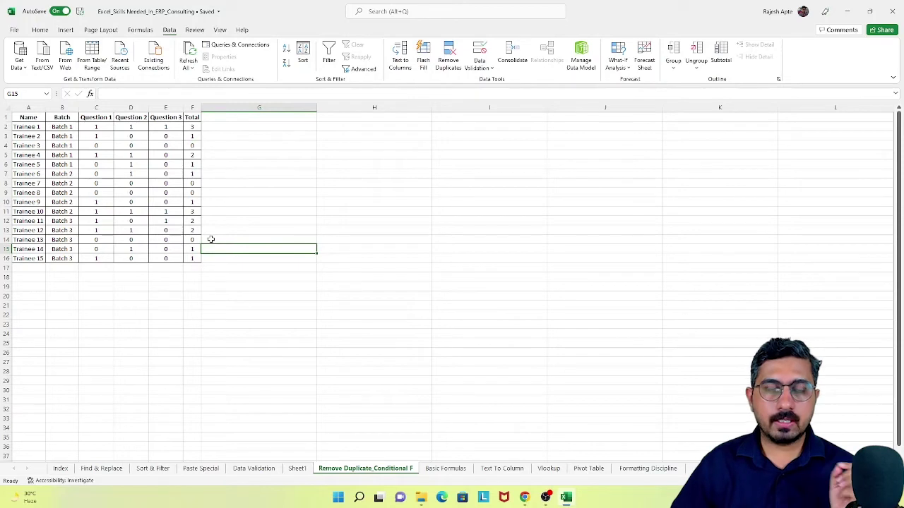
# Insert a blank row above Trainee 14 at row 15 and fill it with a copy of Trainee 13's row 14
pyautogui.click(5, 251)
pyautogui.rightClick(7, 251)
pyautogui.click(47, 339)
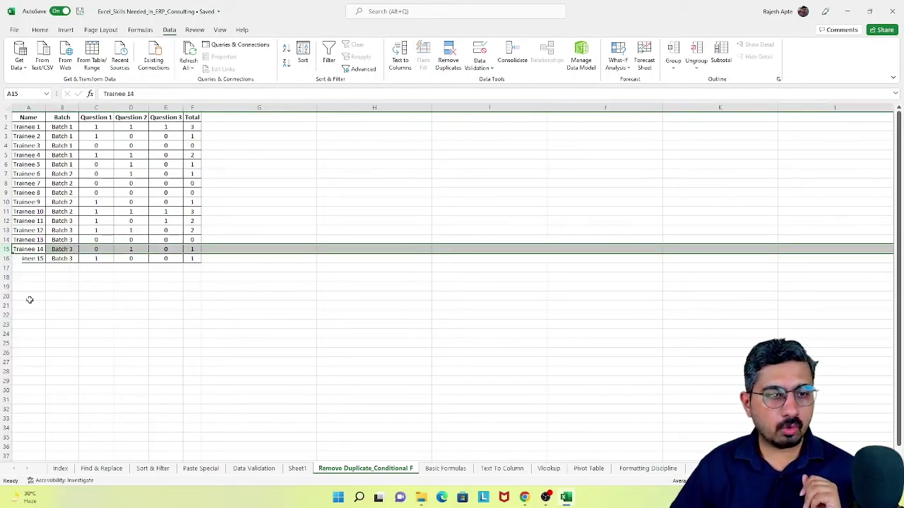
pyautogui.click(6, 240)
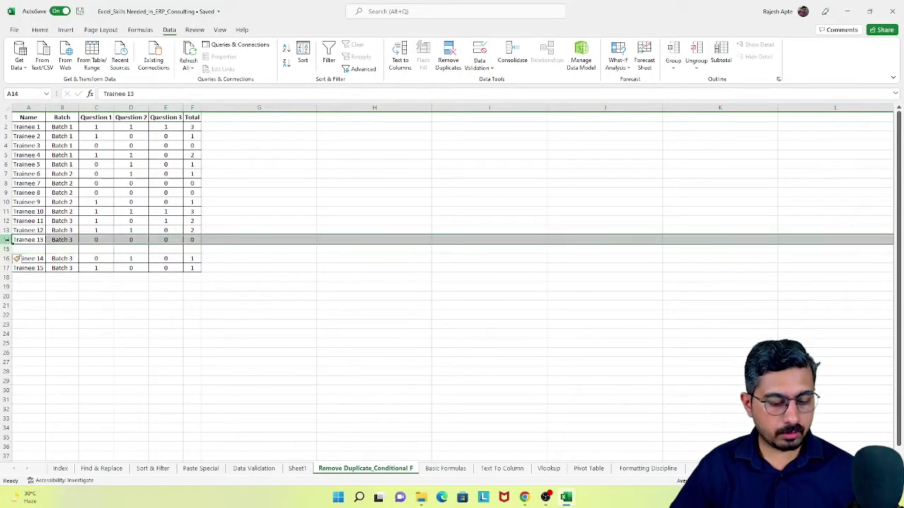
pyautogui.hotkey('ctrl', 'c')
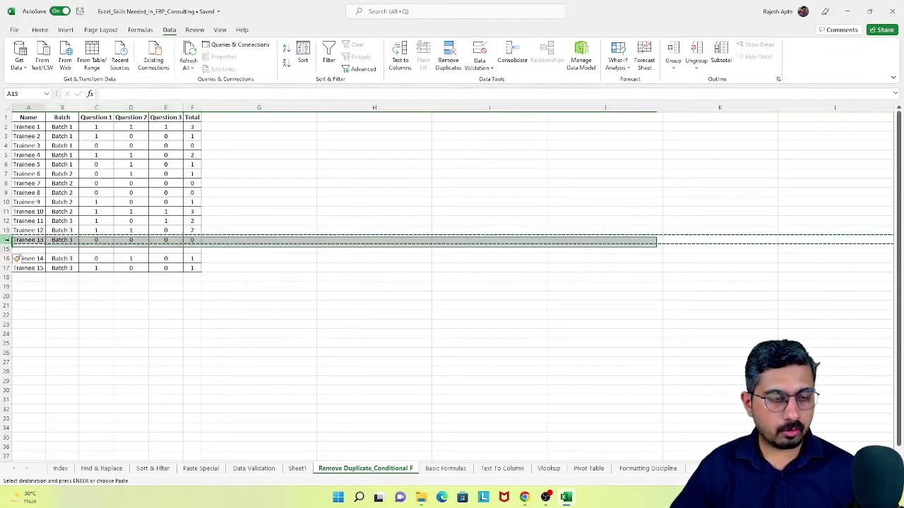
pyautogui.click(6, 250)
pyautogui.hotkey('ctrl', 'v')
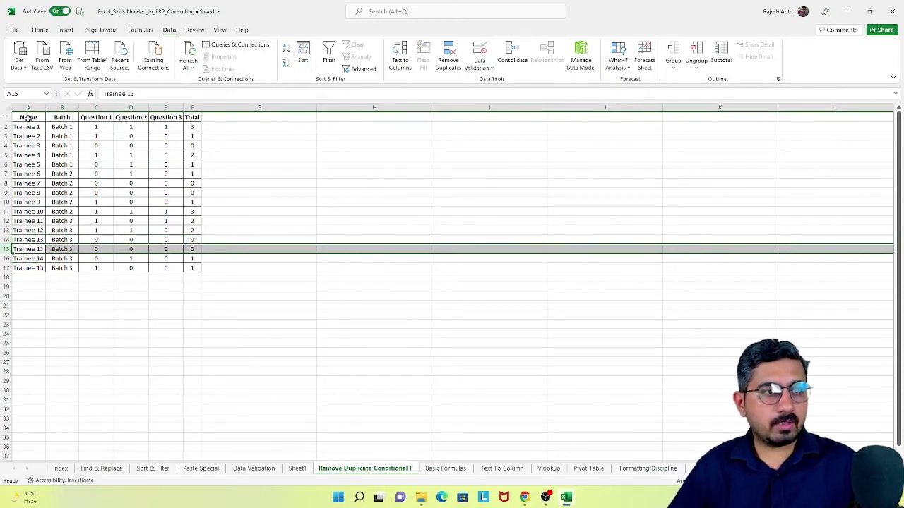
# Remove duplicate rows from the trainee table, comparing all columns from Name to Total and keeping the header row
pyautogui.moveTo(28, 117); pyautogui.dragTo(198, 268)
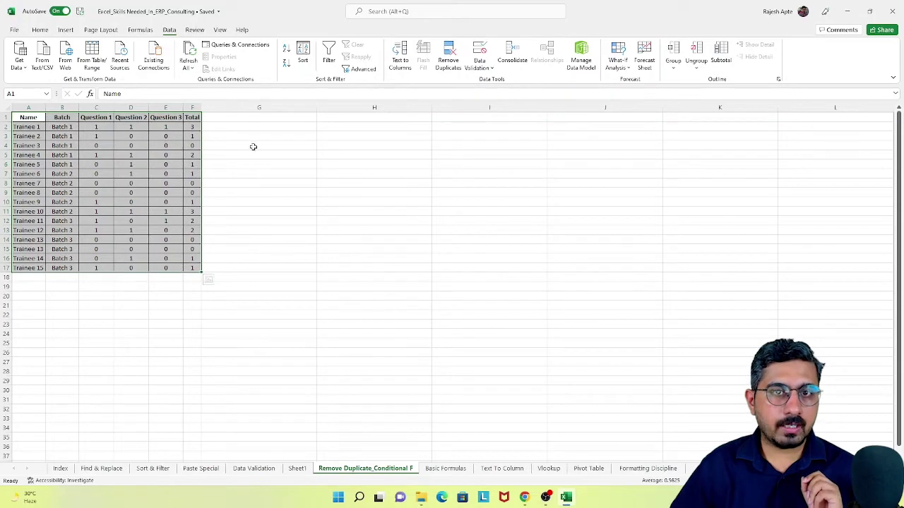
pyautogui.click(452, 57)
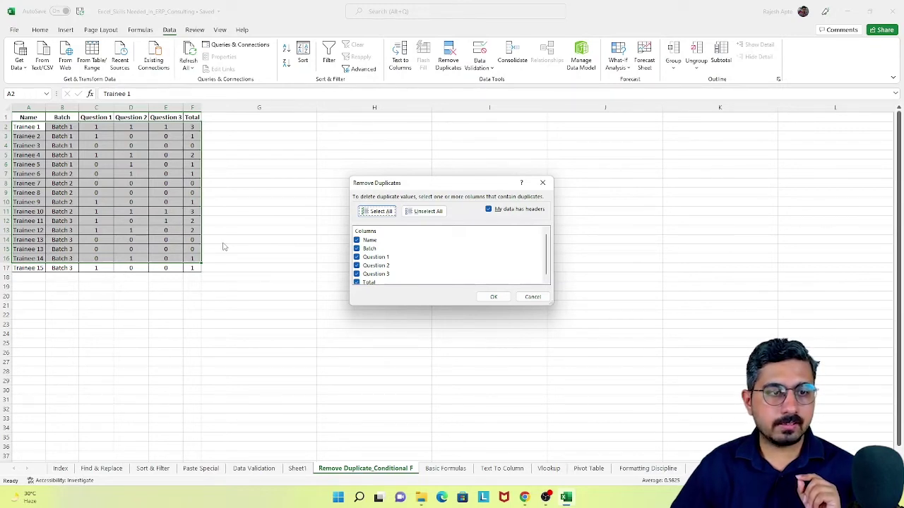
pyautogui.click(494, 297)
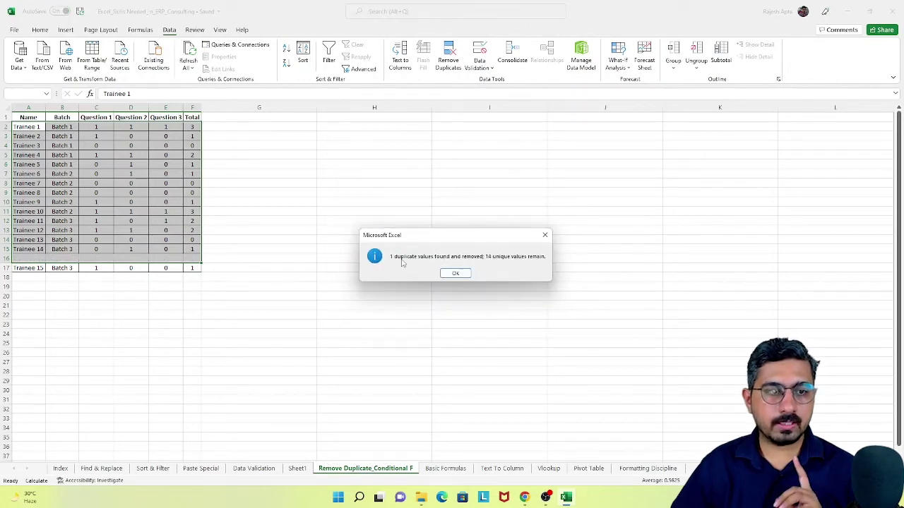
pyautogui.click(454, 274)
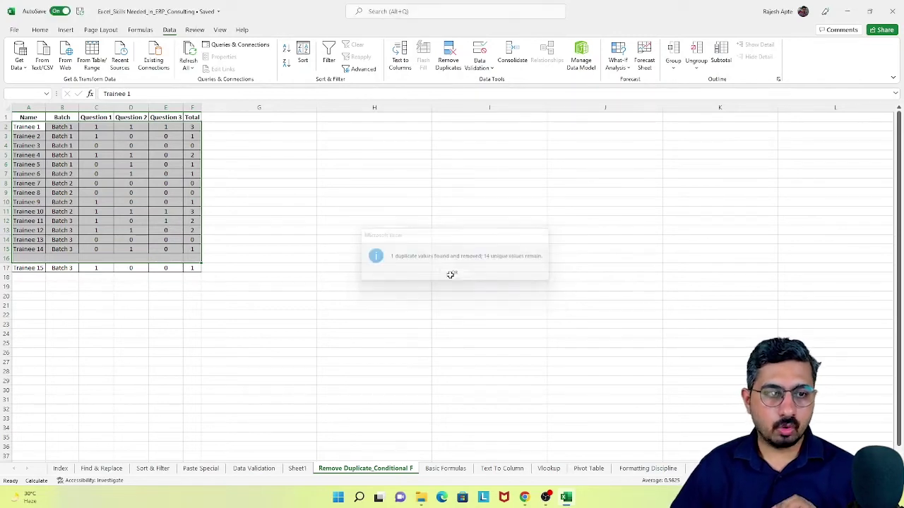
# Examine the rows left in the trainee table after the duplicate removal, especially rows 15 and 16
pyautogui.click(62, 108)
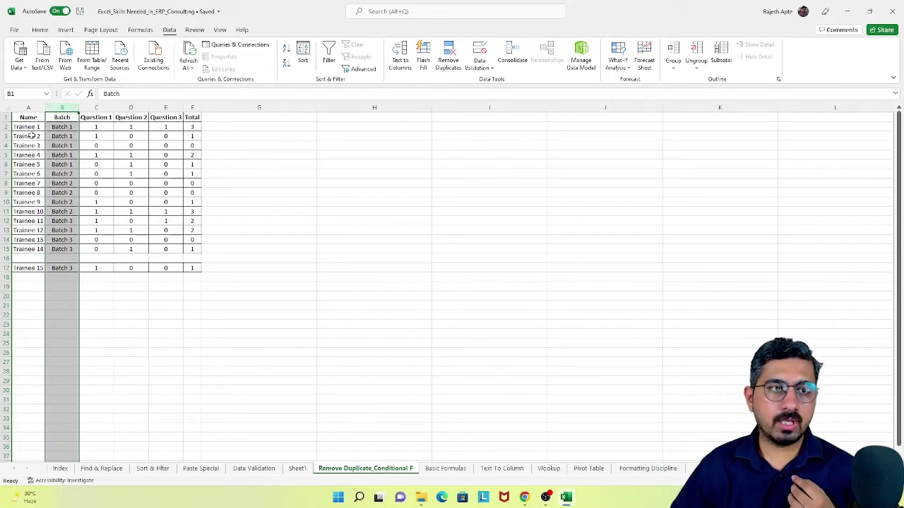
pyautogui.moveTo(29, 117); pyautogui.dragTo(198, 258)
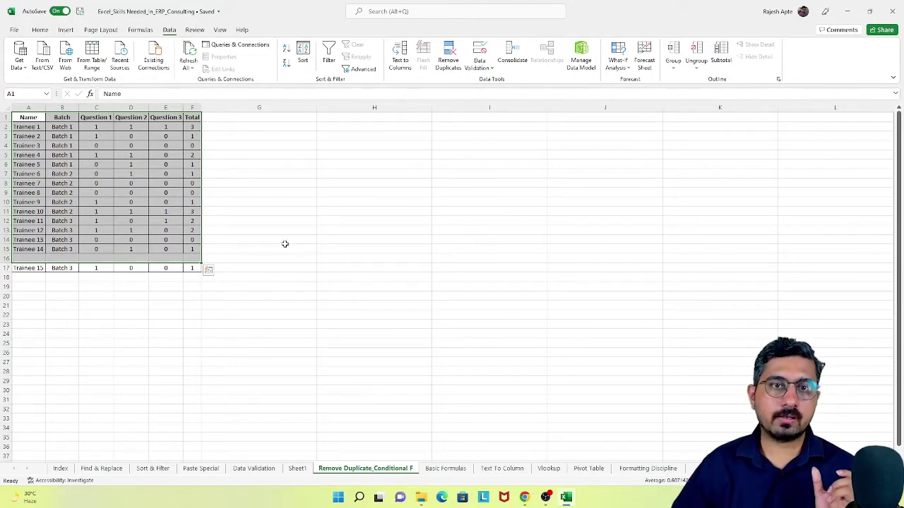
pyautogui.moveTo(42, 259); pyautogui.dragTo(188, 260)
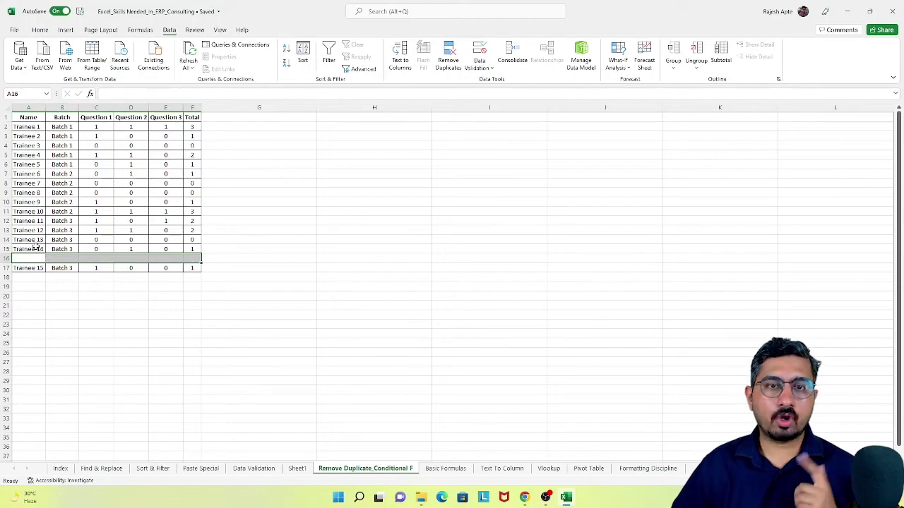
pyautogui.moveTo(35, 249); pyautogui.dragTo(184, 252)
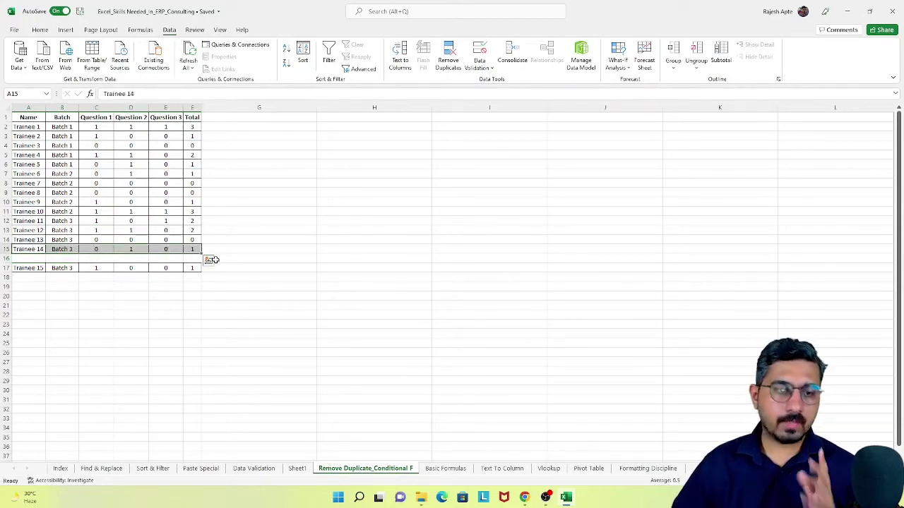
# Undo the last duplicate removal in the trainee table
pyautogui.hotkey('ctrl', 'z')
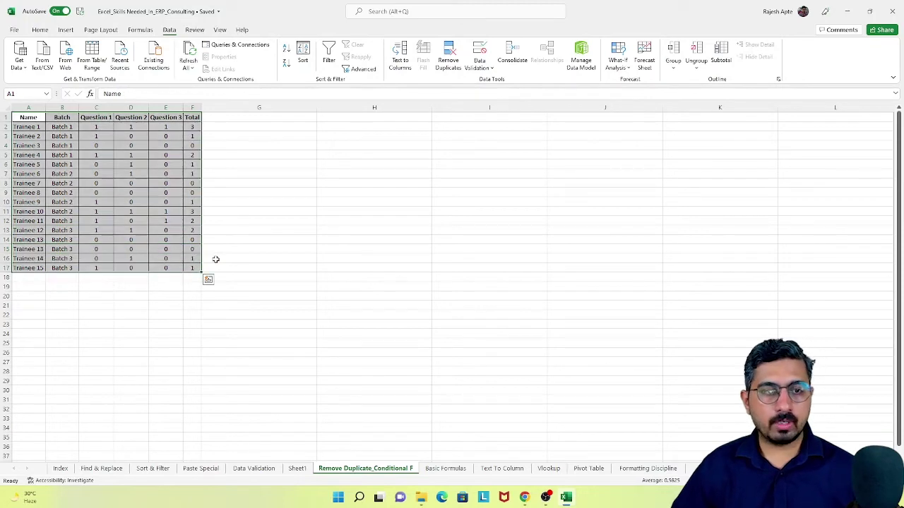
pyautogui.click(250, 248)
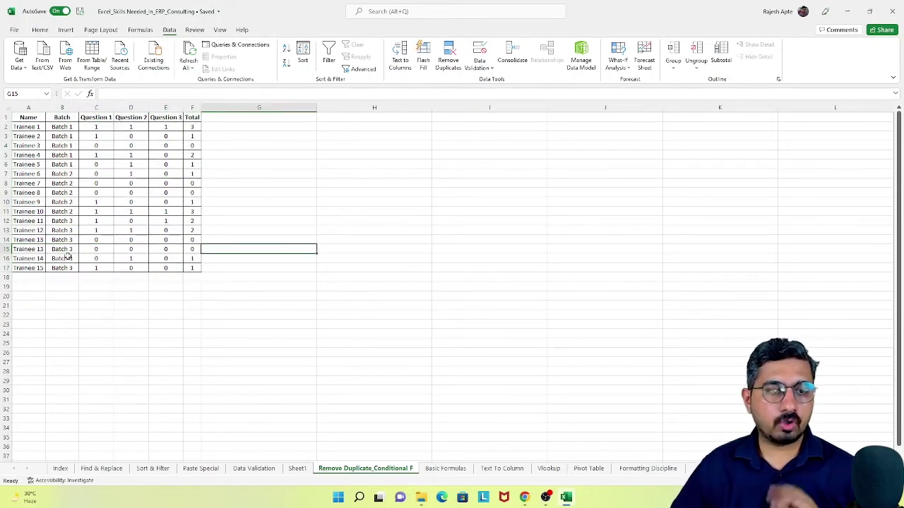
pyautogui.moveTo(29, 126); pyautogui.dragTo(196, 269)
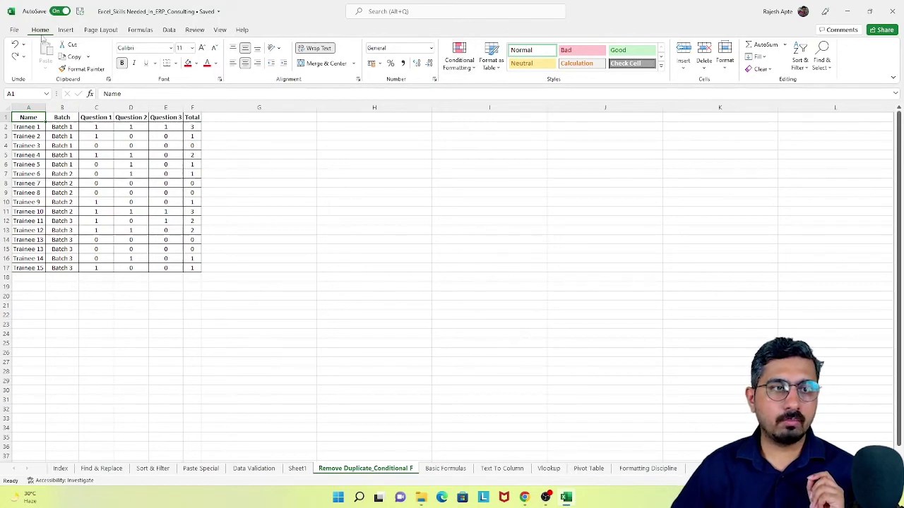
# Highlight the duplicate values in the Name column with a conditional formatting rule using Light Red Fill with Dark Red Text
pyautogui.click(31, 107)
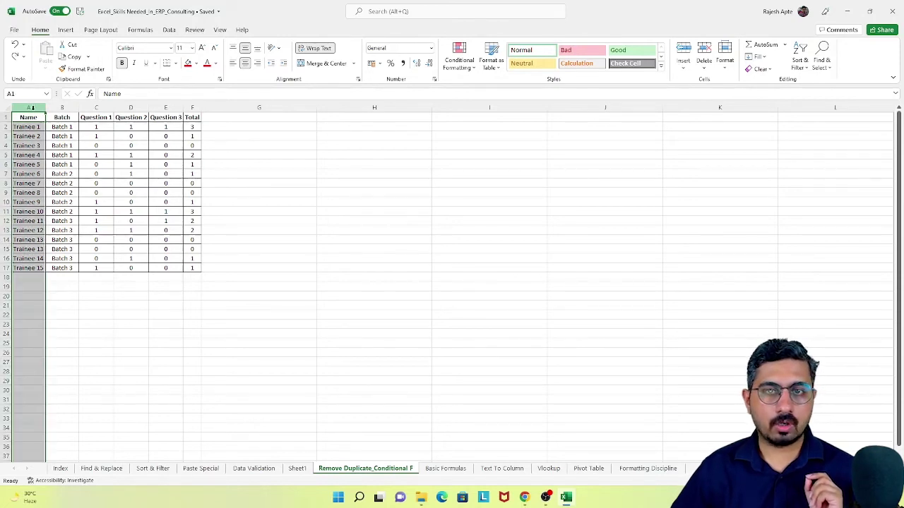
pyautogui.click(460, 62)
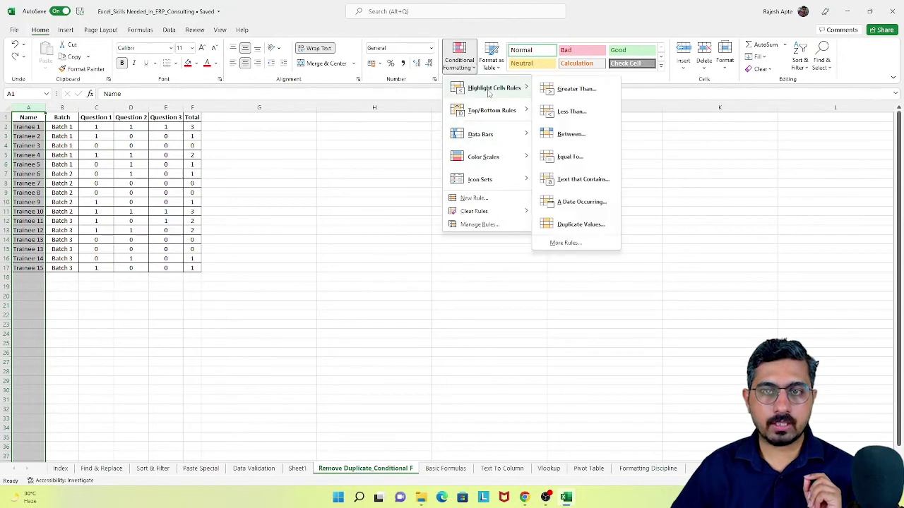
pyautogui.moveTo(505, 88)
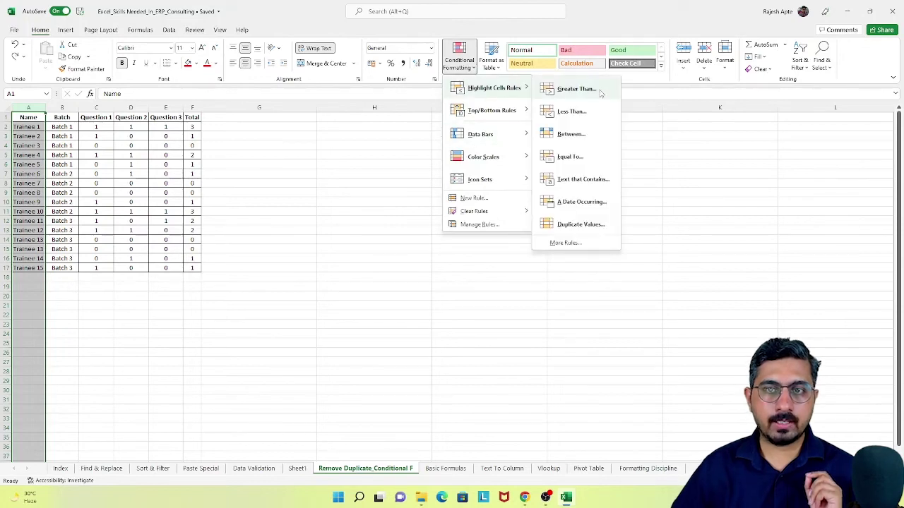
pyautogui.click(580, 225)
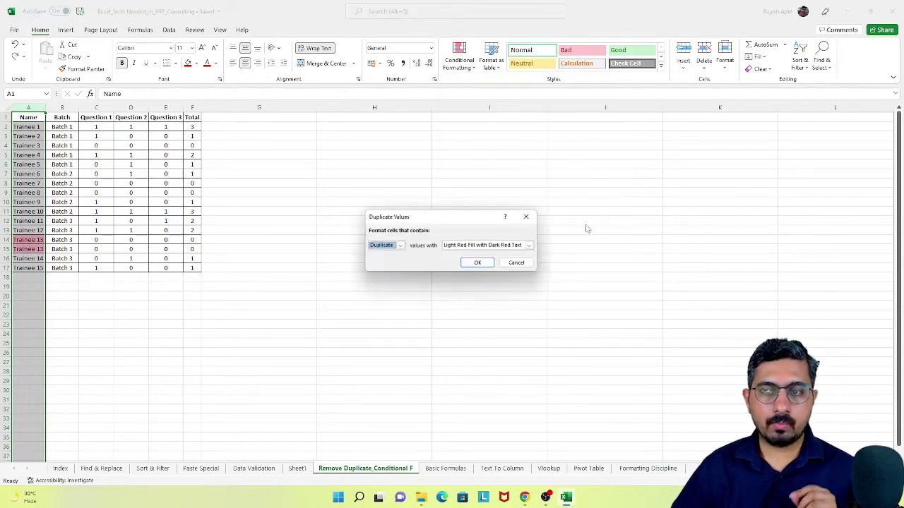
pyautogui.click(482, 247)
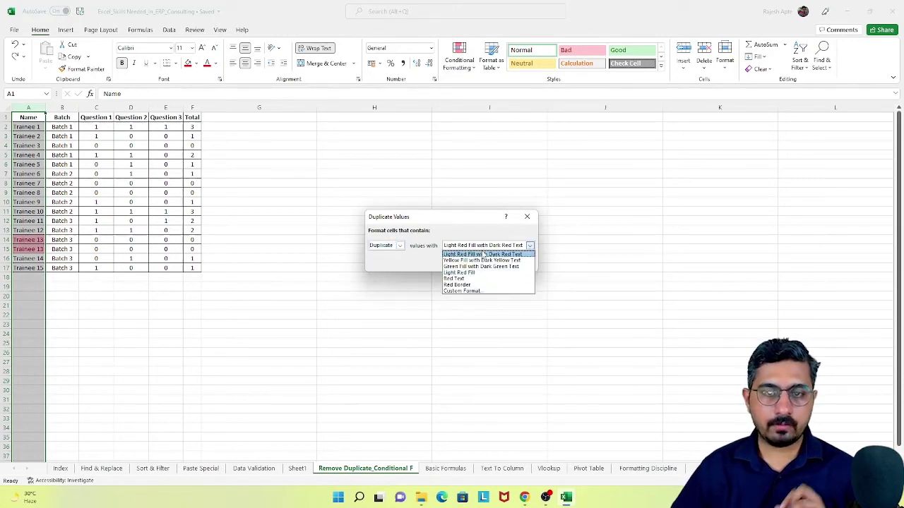
pyautogui.click(427, 261)
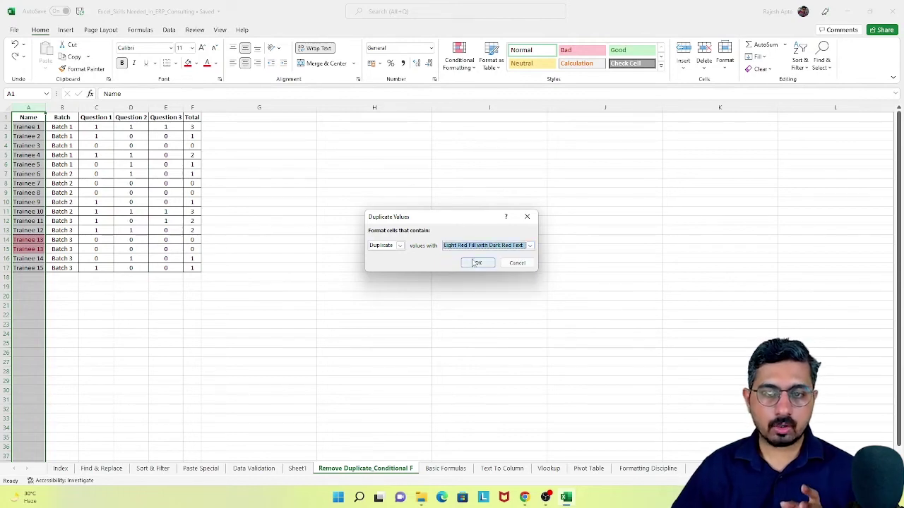
pyautogui.click(476, 264)
pyautogui.click(176, 191)
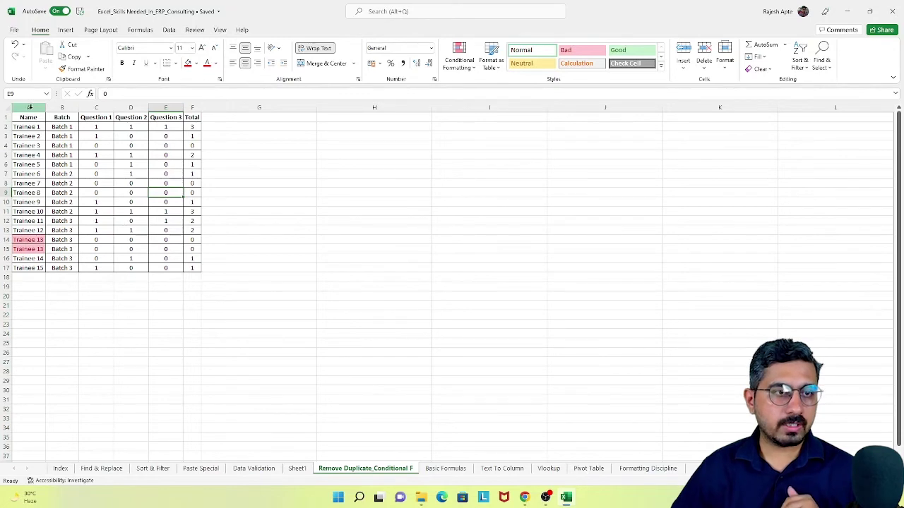
# Add filters to the trainee table and filter the Name column by the light red cell color
pyautogui.click(34, 110)
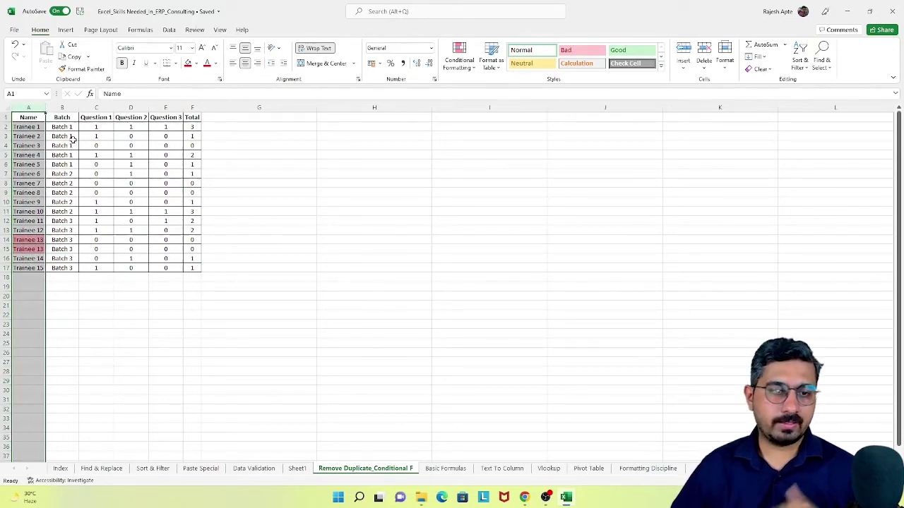
pyautogui.moveTo(28, 117); pyautogui.dragTo(192, 269)
pyautogui.click(169, 30)
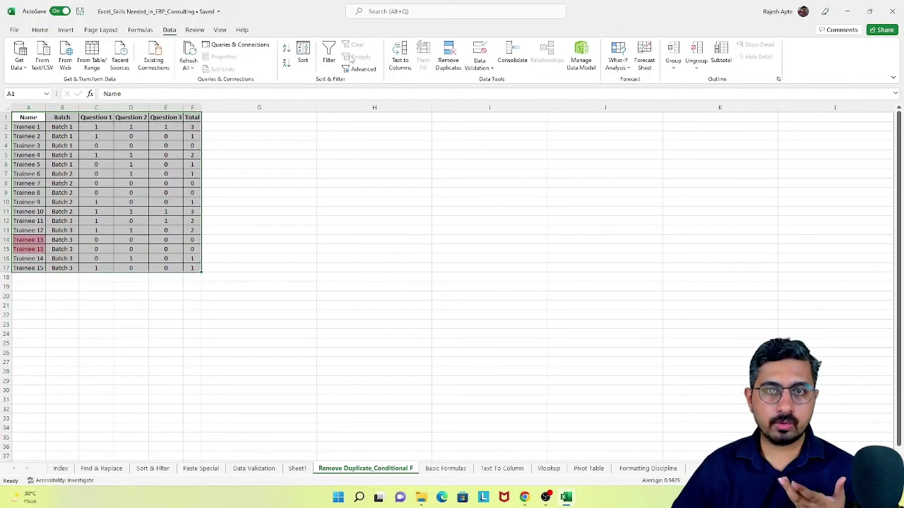
pyautogui.click(331, 60)
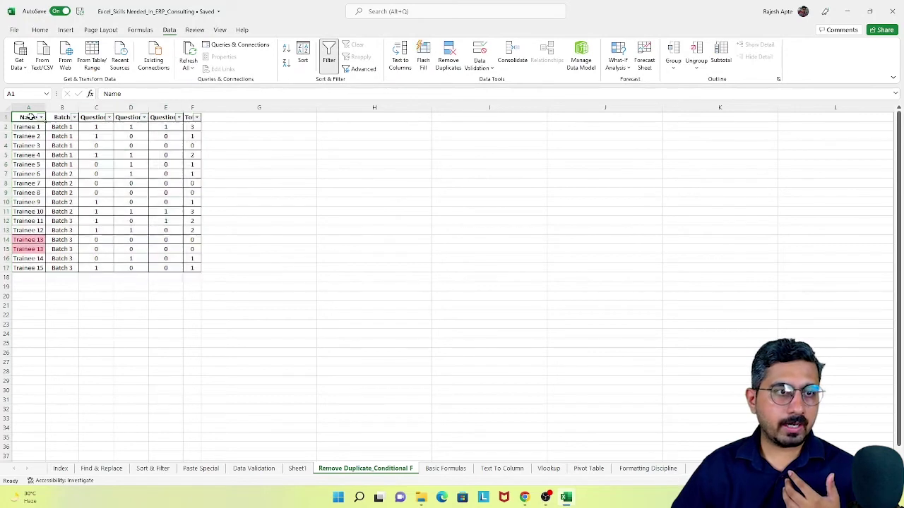
pyautogui.click(41, 118)
pyautogui.moveTo(90, 195)
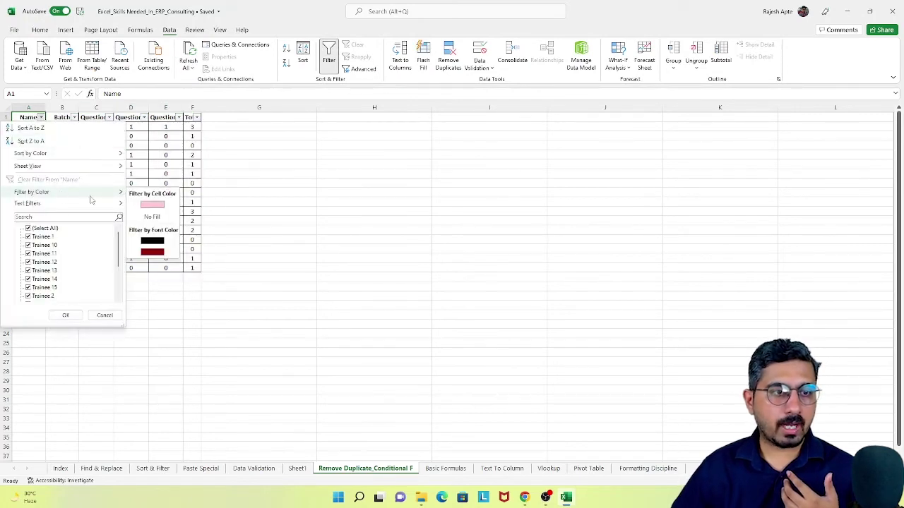
pyautogui.click(152, 204)
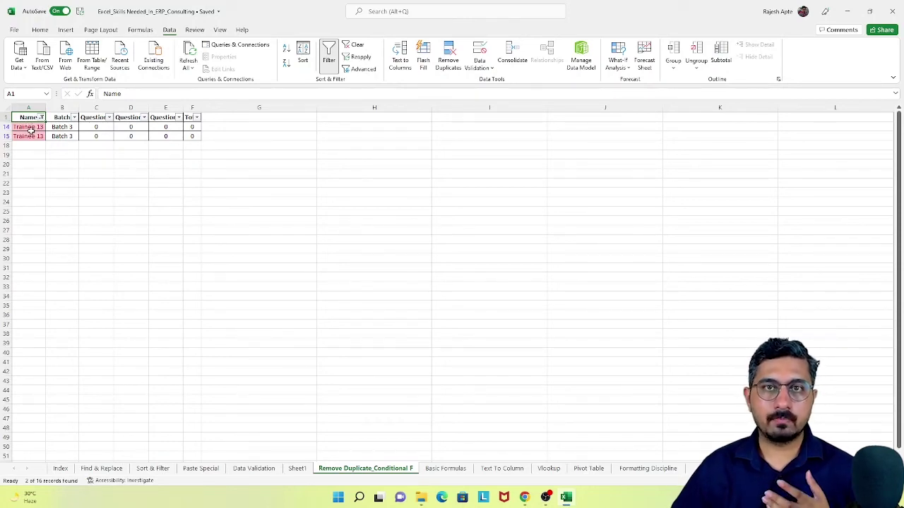
# Go to the Index sheet and select the skills list from the header row through Remove Duplicate & Conditional Formatting
pyautogui.click(61, 469)
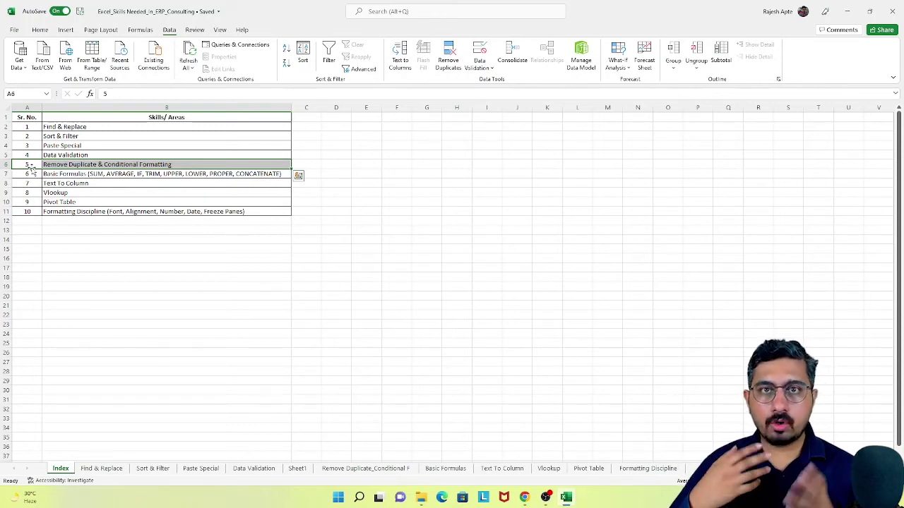
pyautogui.click(39, 30)
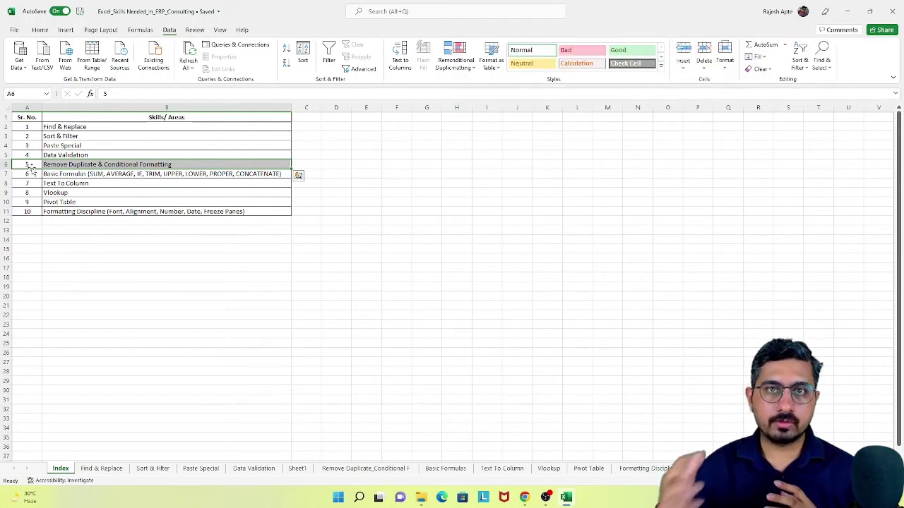
pyautogui.press('Up')
pyautogui.press('Up')
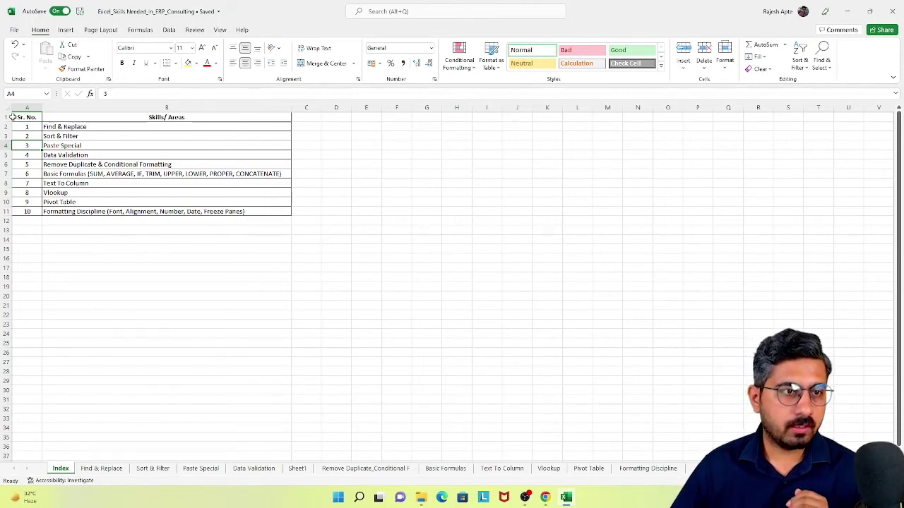
pyautogui.moveTo(14, 117); pyautogui.dragTo(103, 161)
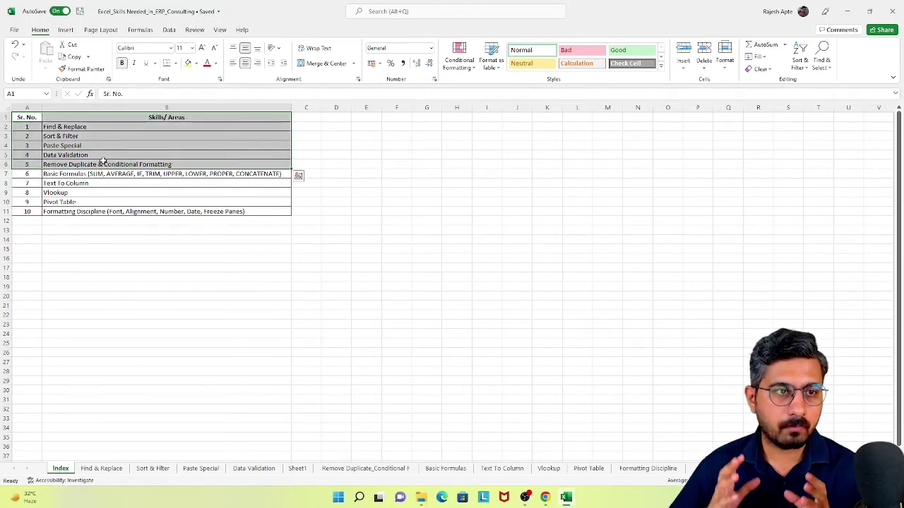